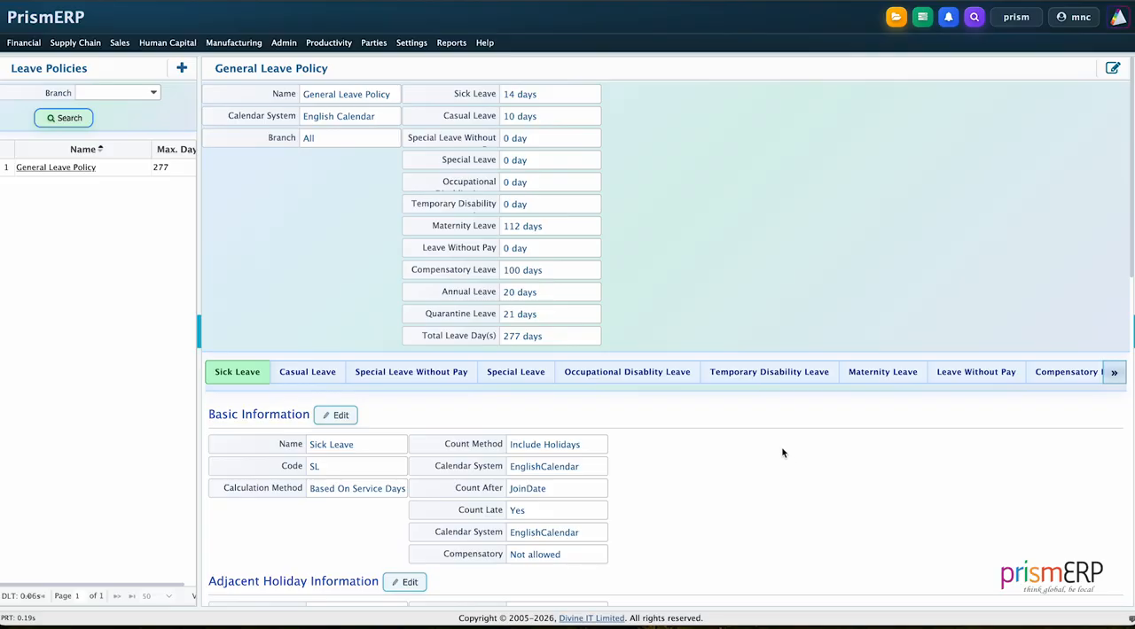
- Open a new leave type form from the HCM leave settings
{"action": "left_click", "coordinate": [412, 42]}
{"action": "mouse_move", "coordinate": [416, 142]}
{"action": "mouse_move", "coordinate": [557, 182]}
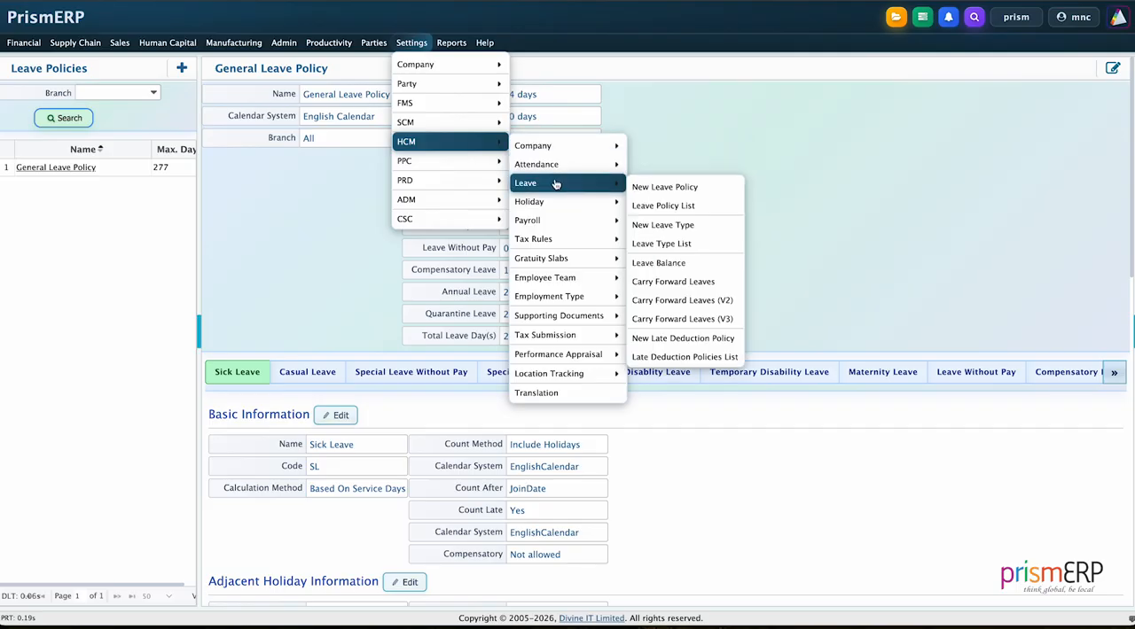
{"action": "left_click", "coordinate": [679, 227]}
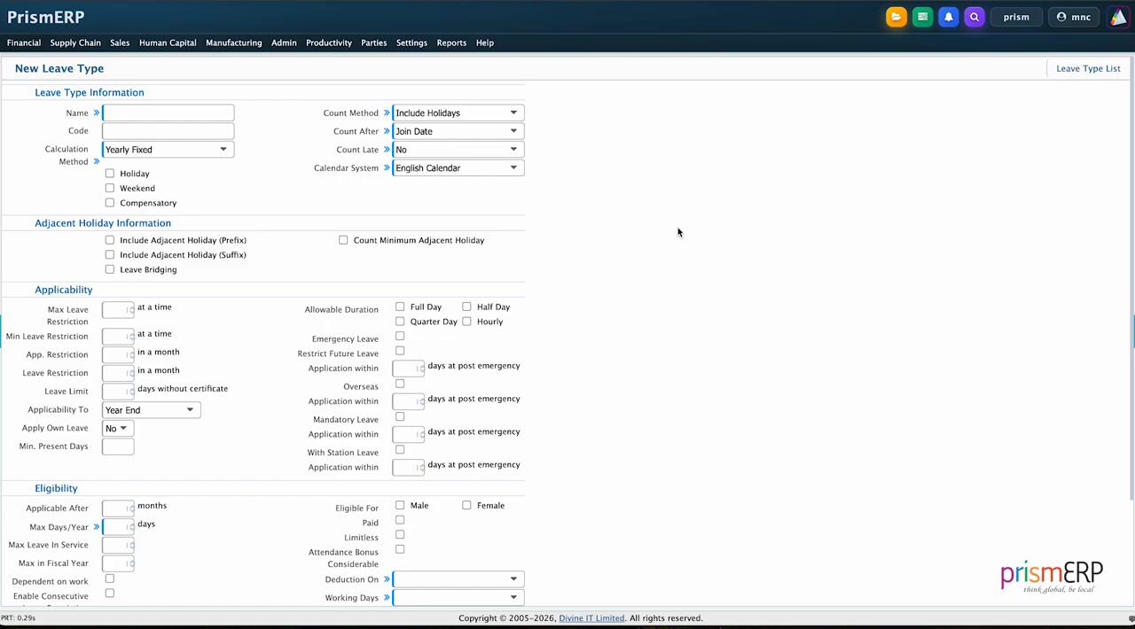
- Name the leave type Sick Leave, with code 1009 and the Yearly Fixed calculation method
{"action": "left_click", "coordinate": [160, 110]}
{"action": "type", "text": "Sick Leave"}
{"action": "left_click", "coordinate": [175, 131]}
{"action": "type", "text": "1009"}
{"action": "left_click", "coordinate": [197, 150]}
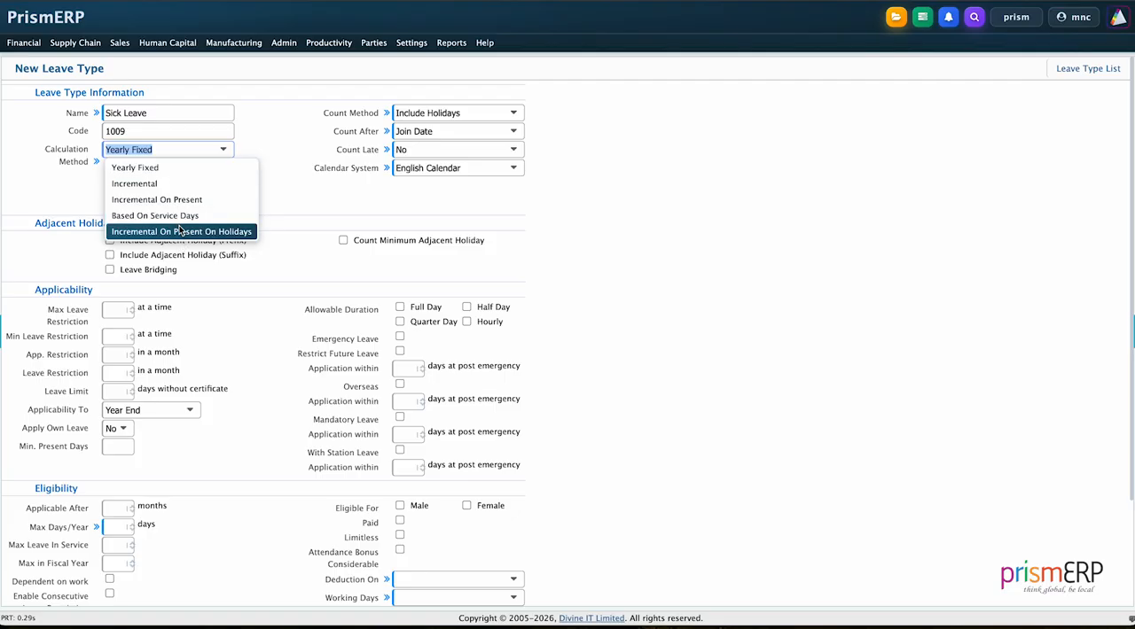
{"action": "left_click", "coordinate": [180, 166]}
{"action": "left_click", "coordinate": [229, 204]}
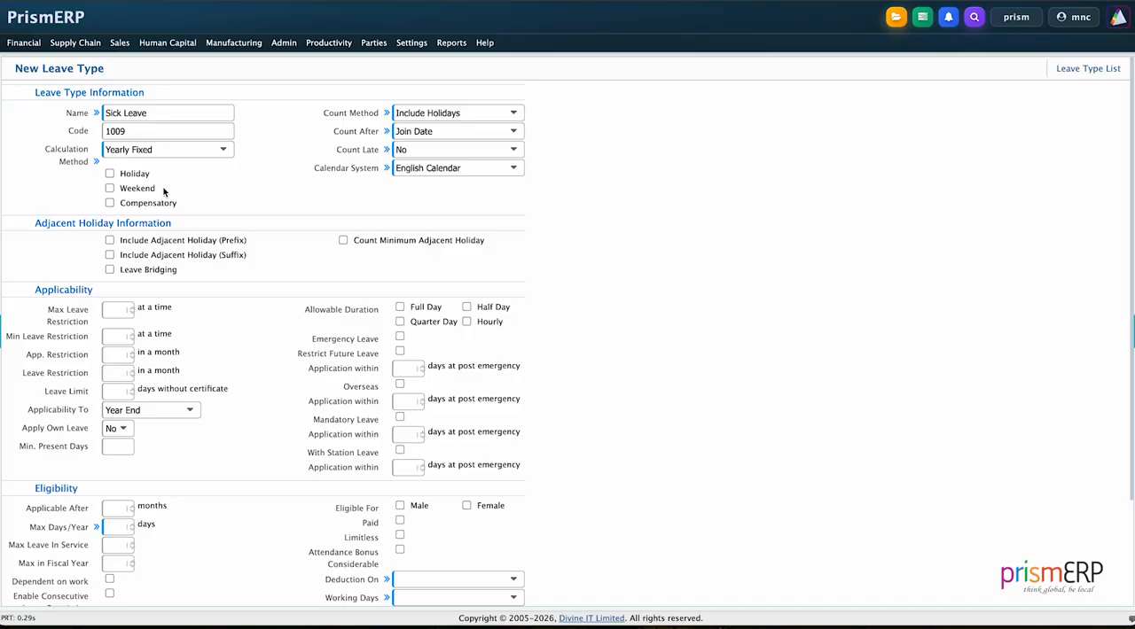
- Set Count Method to Actual, keeping Count After at Join Date, Count Late at No and Calendar System at English Calendar
{"action": "left_click", "coordinate": [422, 112]}
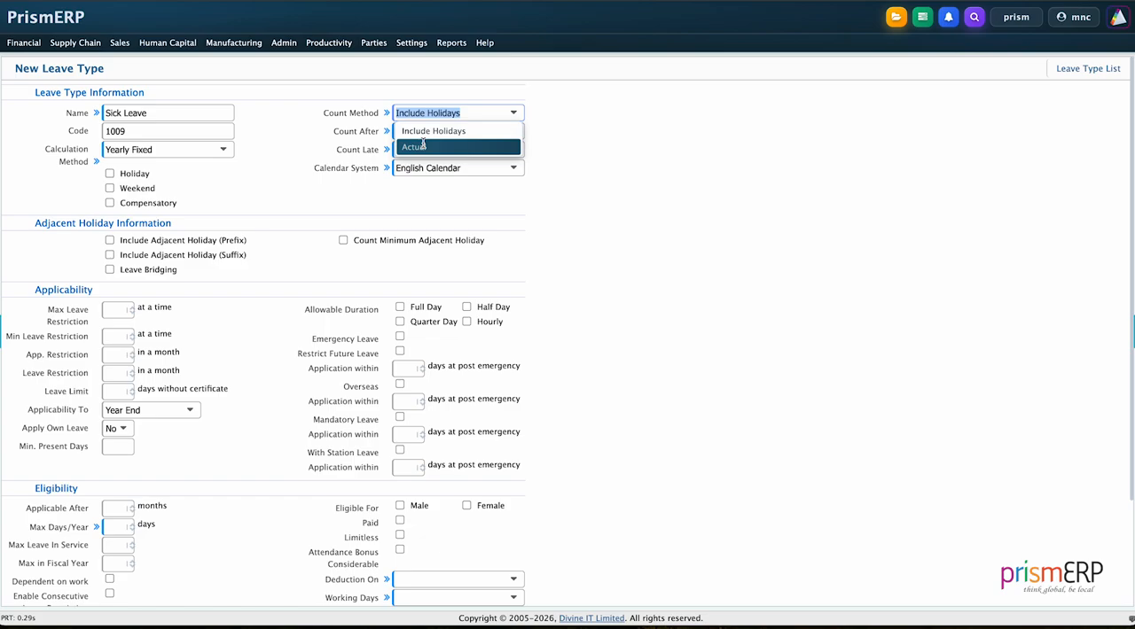
{"action": "left_click", "coordinate": [423, 144]}
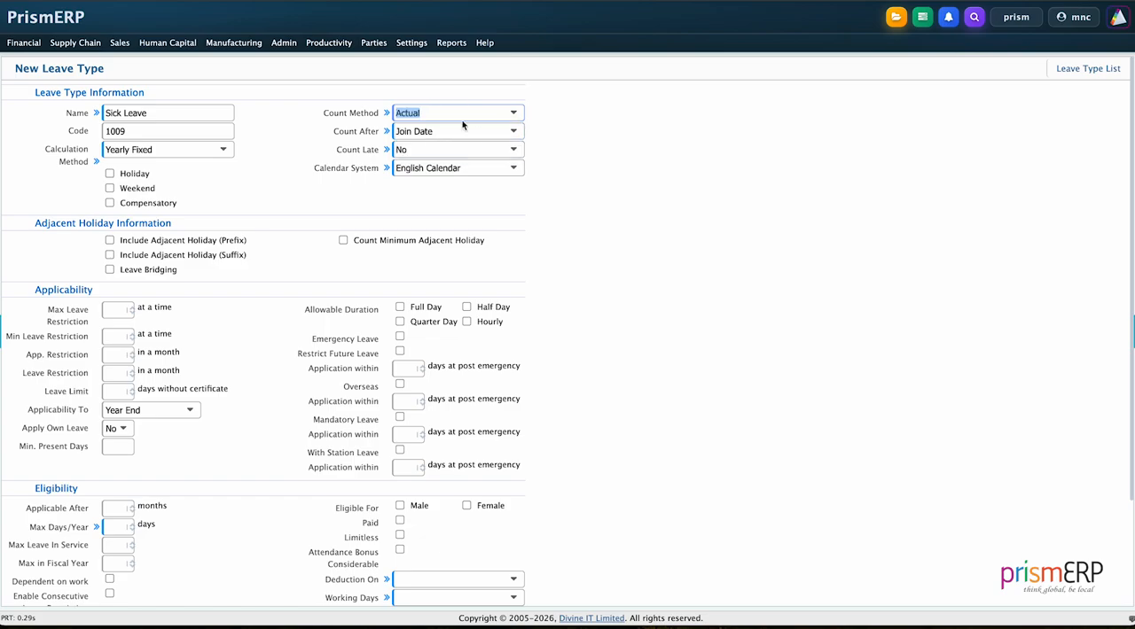
{"action": "left_click", "coordinate": [461, 130]}
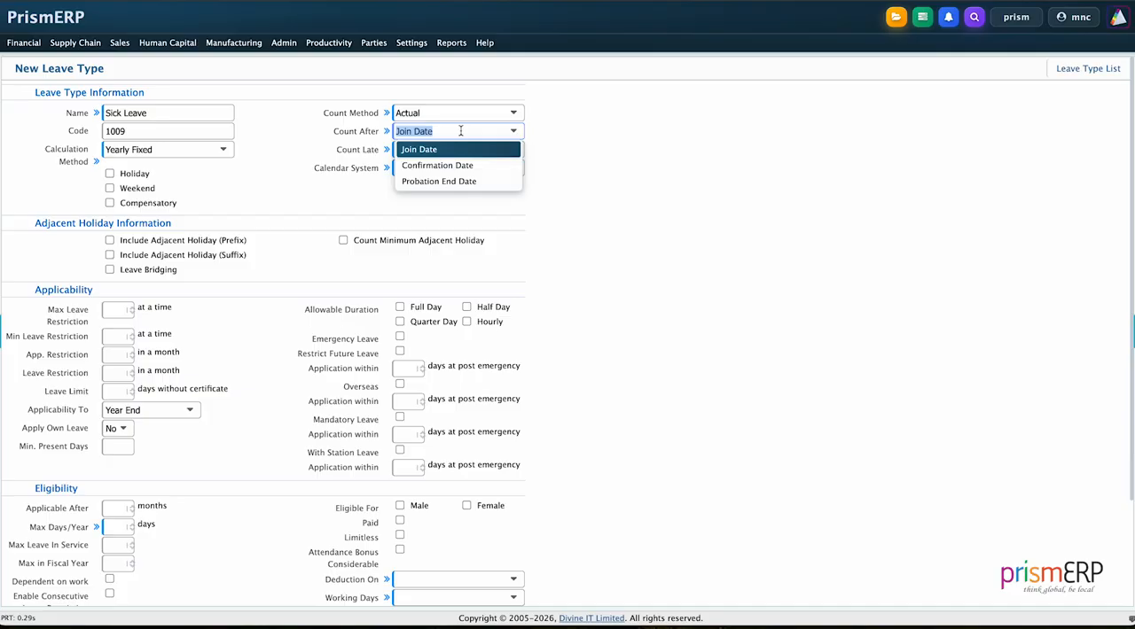
{"action": "left_click", "coordinate": [568, 184]}
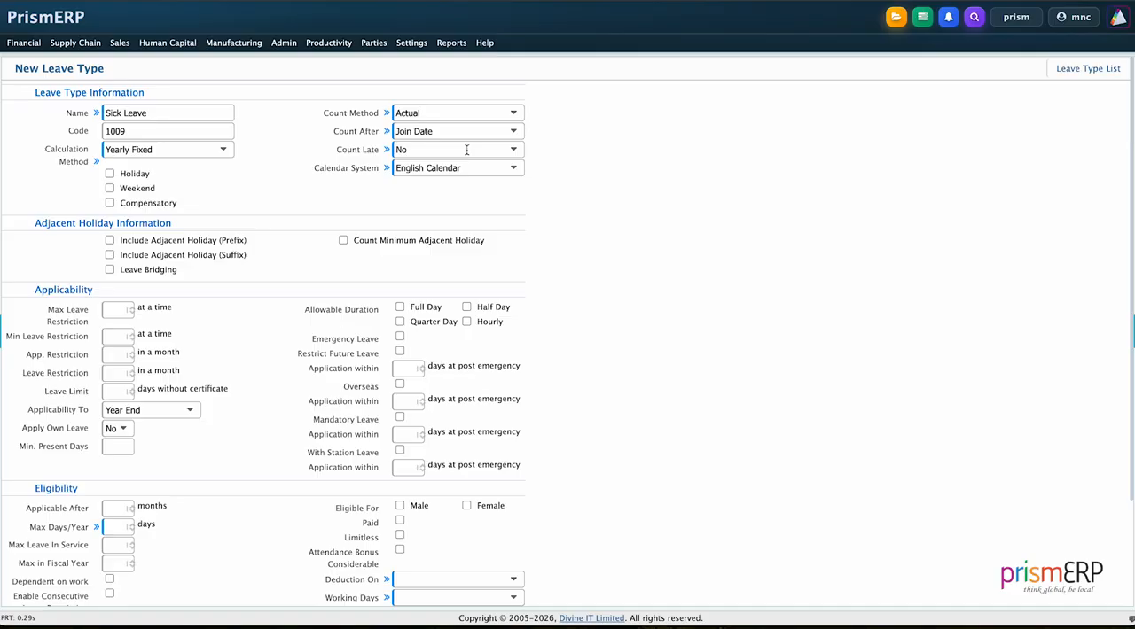
{"action": "left_click", "coordinate": [466, 150]}
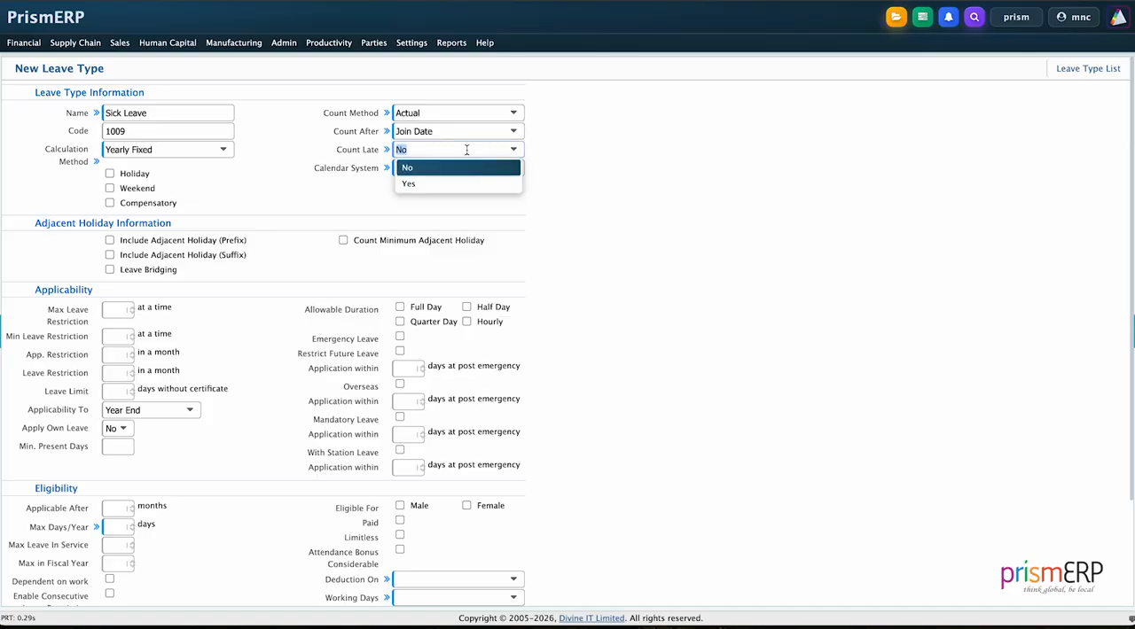
{"action": "left_click", "coordinate": [463, 166]}
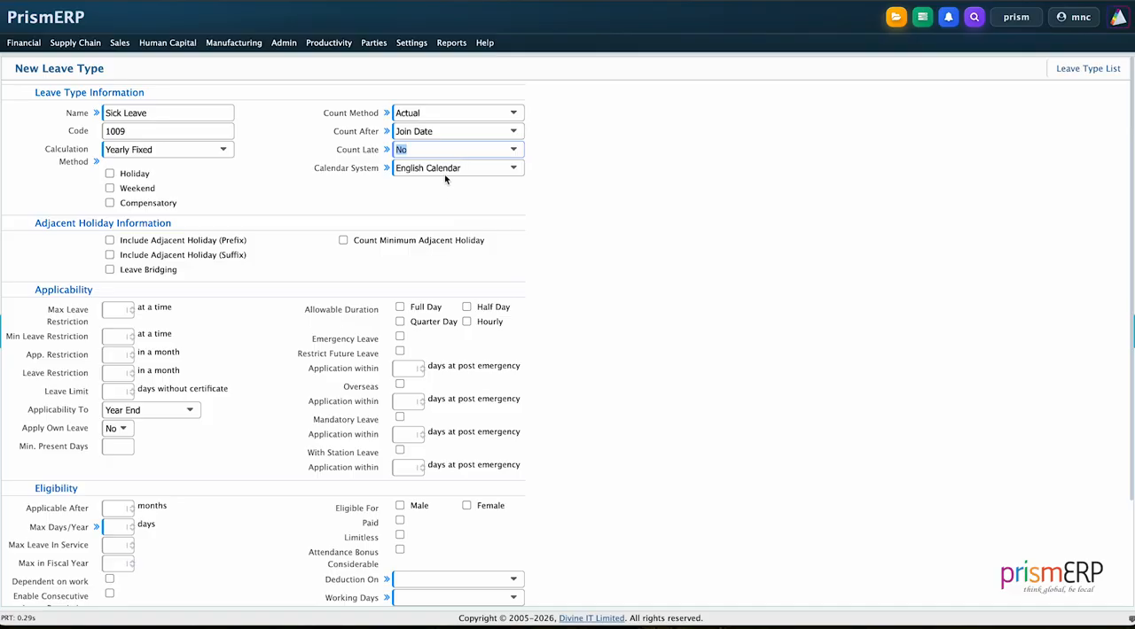
{"action": "left_click", "coordinate": [444, 168]}
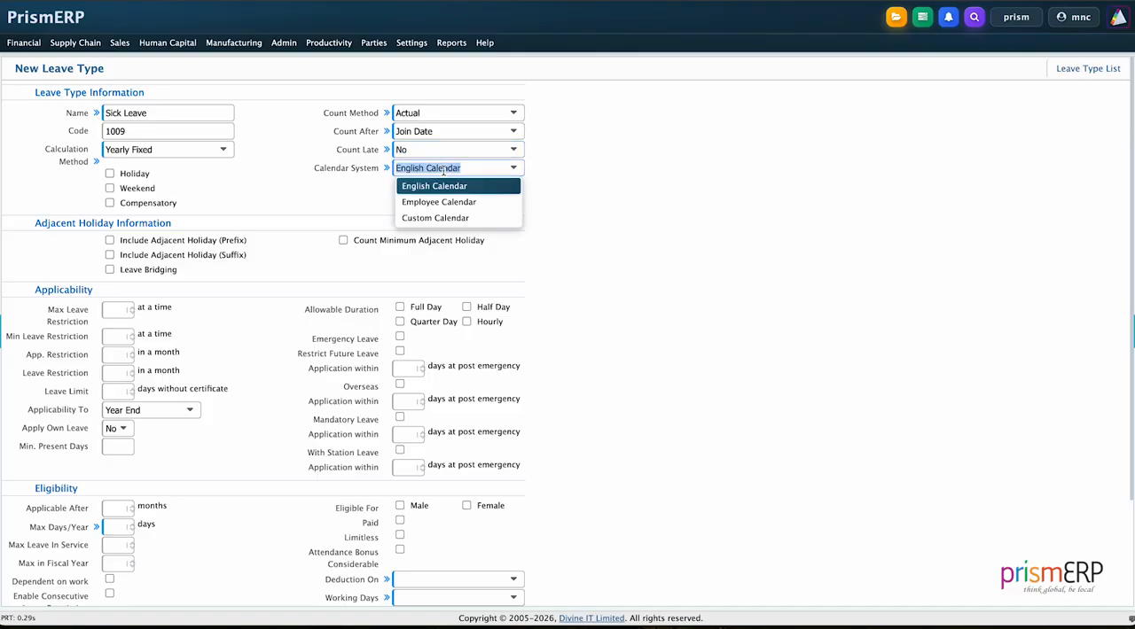
{"action": "left_click", "coordinate": [314, 343]}
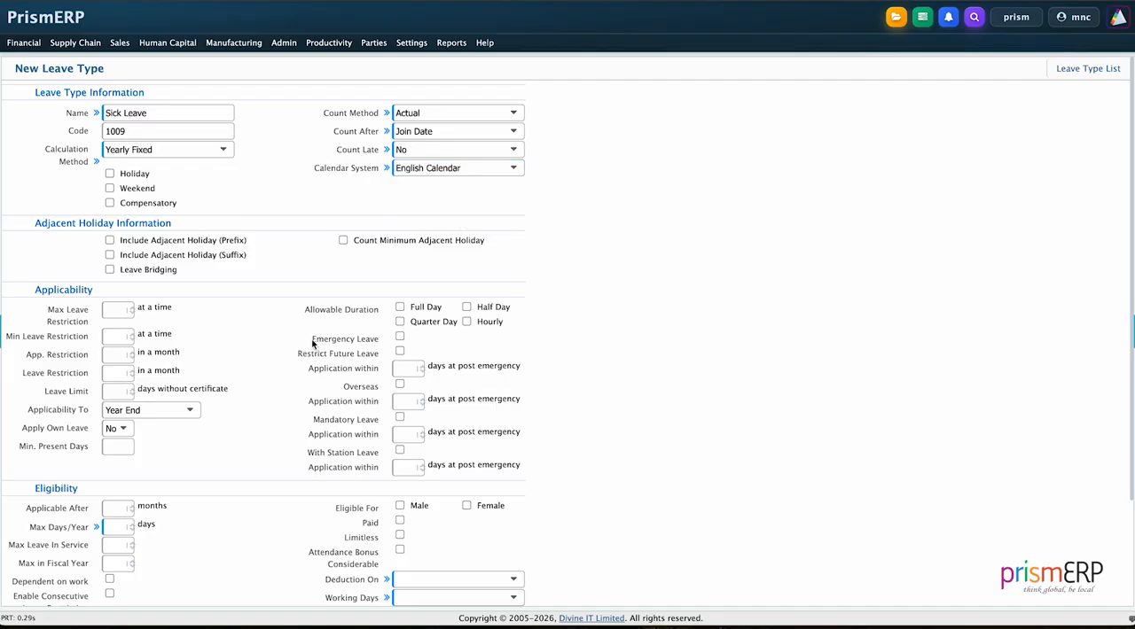
- Set the applicability limits: max leave 4, min leave 1, application restriction 1, leave restriction 3, and 2 days without certificate
{"action": "scroll", "coordinate": [257, 333], "scroll_direction": "down", "scroll_amount": 1}
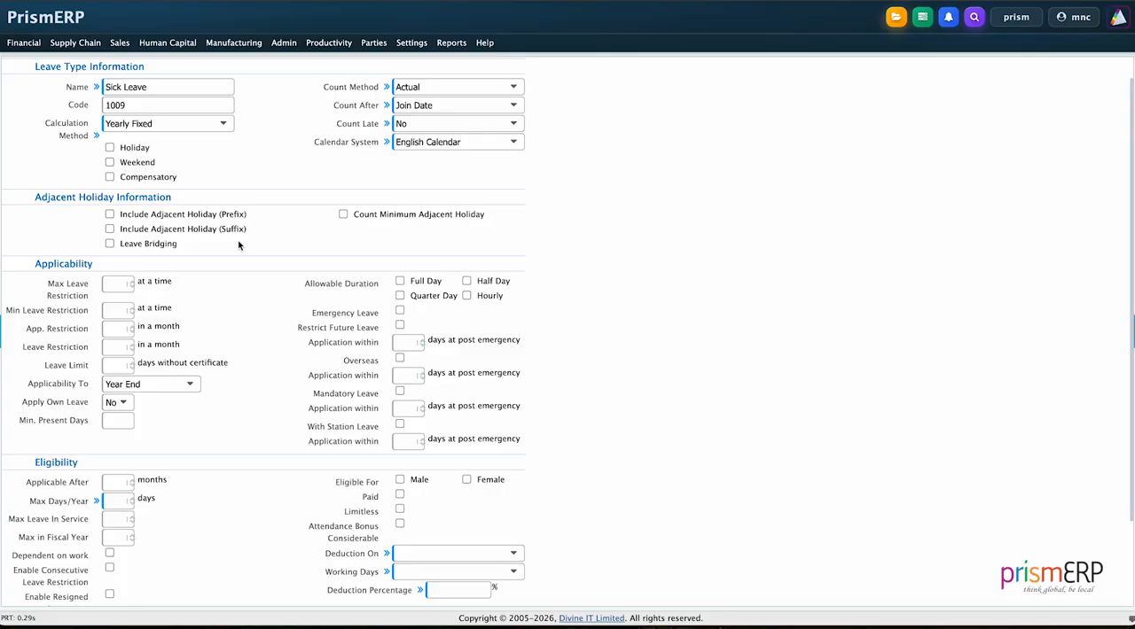
{"action": "scroll", "coordinate": [238, 245], "scroll_direction": "down", "scroll_amount": 1}
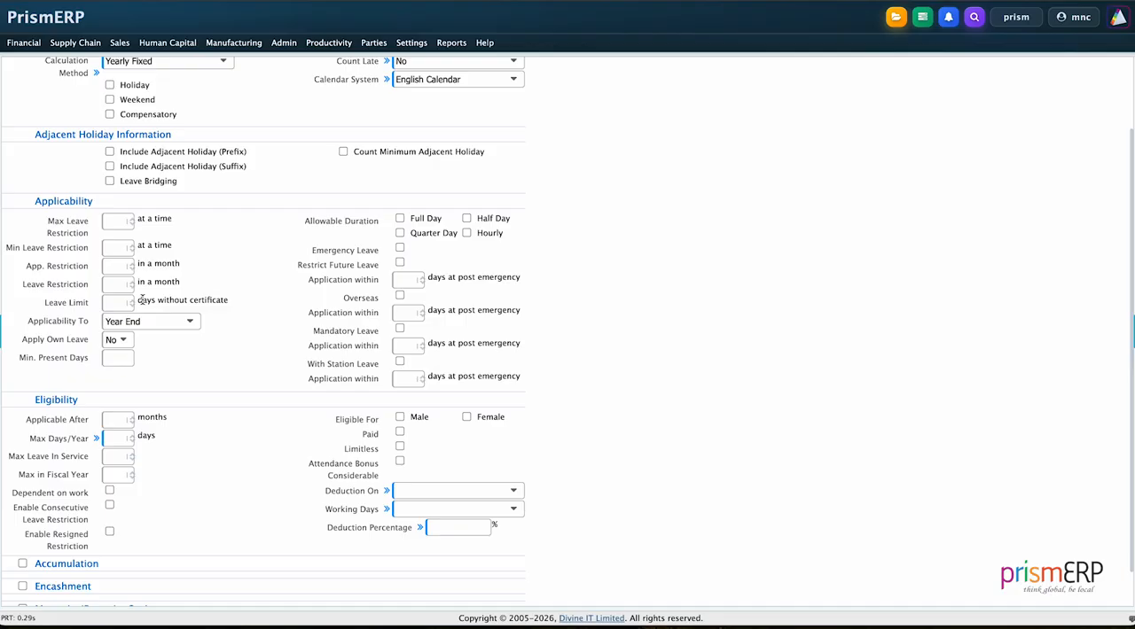
{"action": "double_click", "coordinate": [132, 220]}
{"action": "left_click", "coordinate": [132, 219]}
{"action": "left_click", "coordinate": [132, 245]}
{"action": "scroll", "coordinate": [201, 253], "scroll_direction": "down", "scroll_amount": 1}
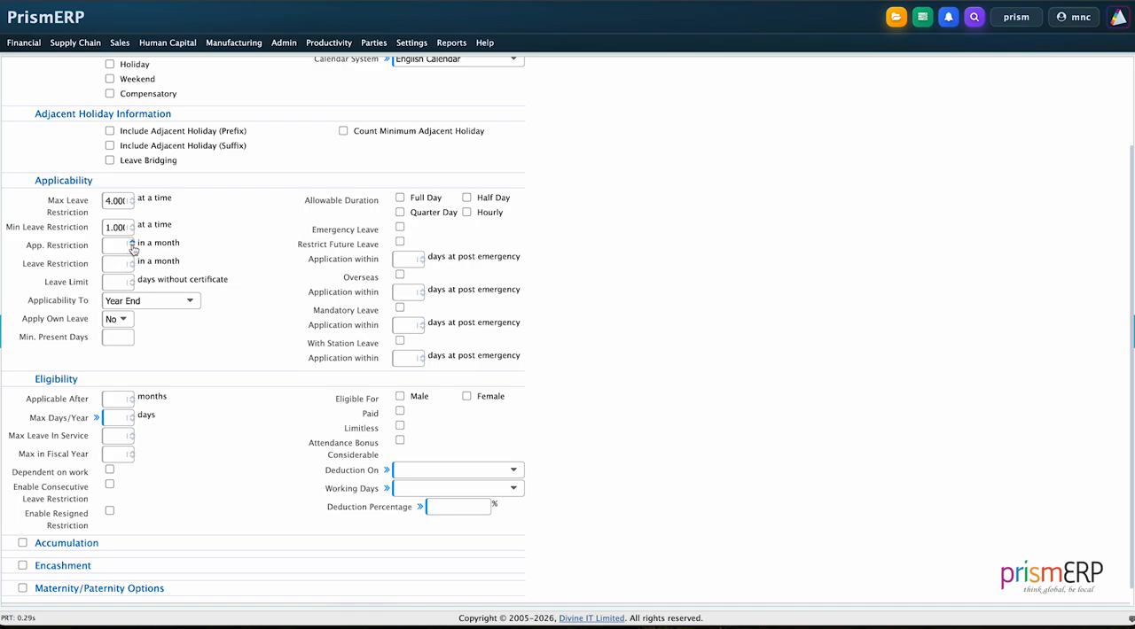
{"action": "left_click", "coordinate": [132, 244]}
{"action": "double_click", "coordinate": [132, 260]}
{"action": "left_click", "coordinate": [224, 243]}
{"action": "double_click", "coordinate": [132, 280]}
{"action": "left_click", "coordinate": [212, 380]}
- Keep Applicability To at Year End, set Apply Own Leave to Yes, and allow the Full Day duration
{"action": "left_click", "coordinate": [165, 299]}
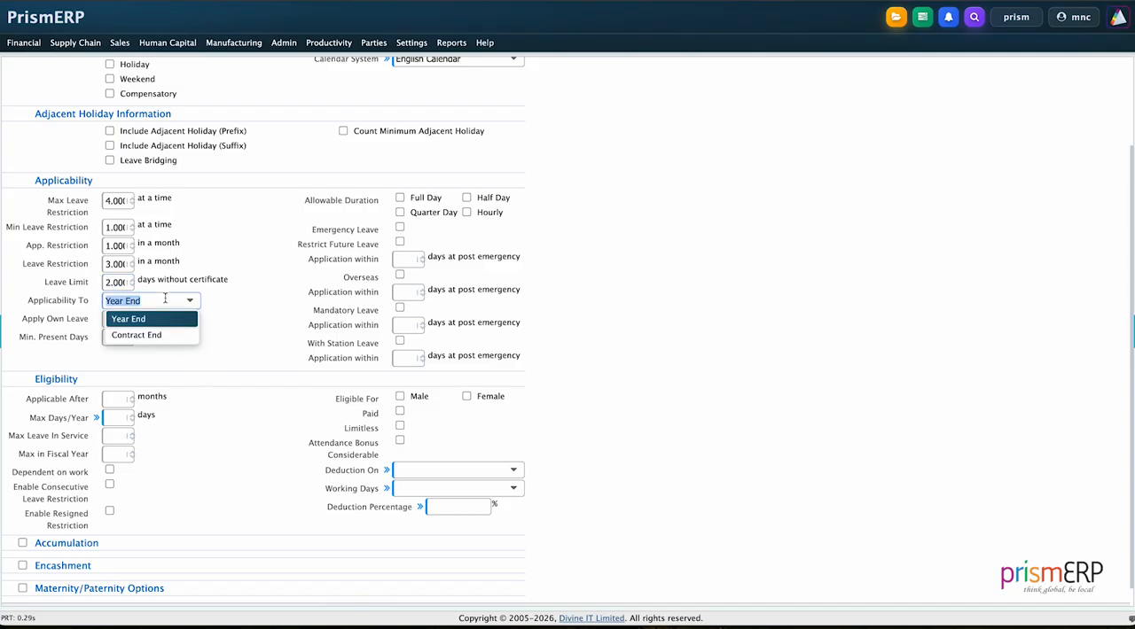
{"action": "left_click", "coordinate": [152, 320]}
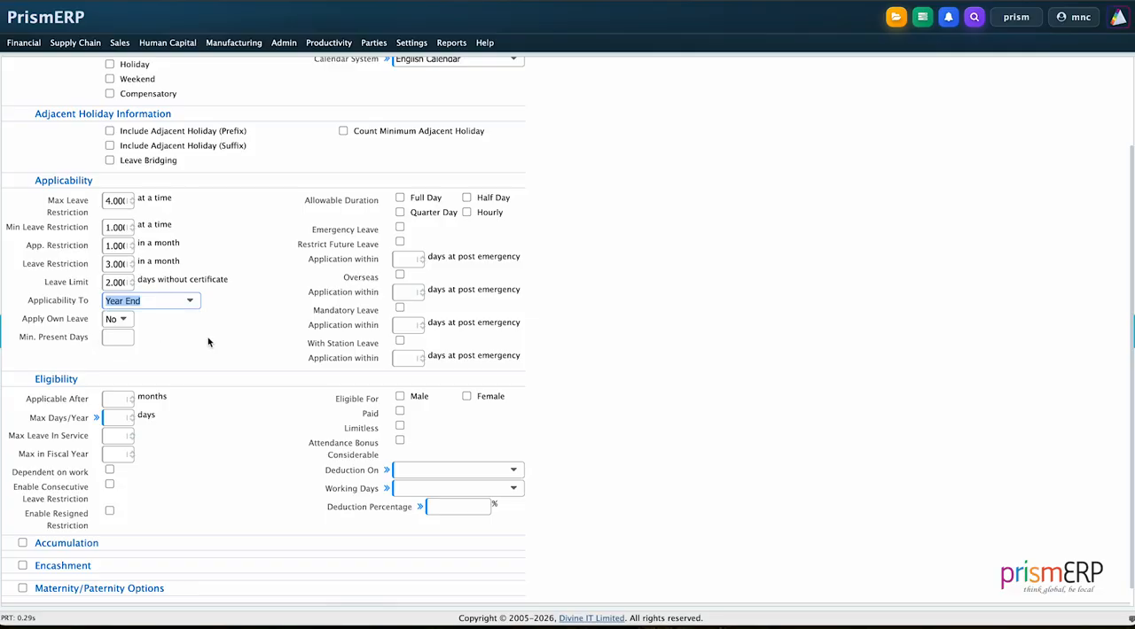
{"action": "scroll", "coordinate": [208, 341], "scroll_direction": "down", "scroll_amount": 1}
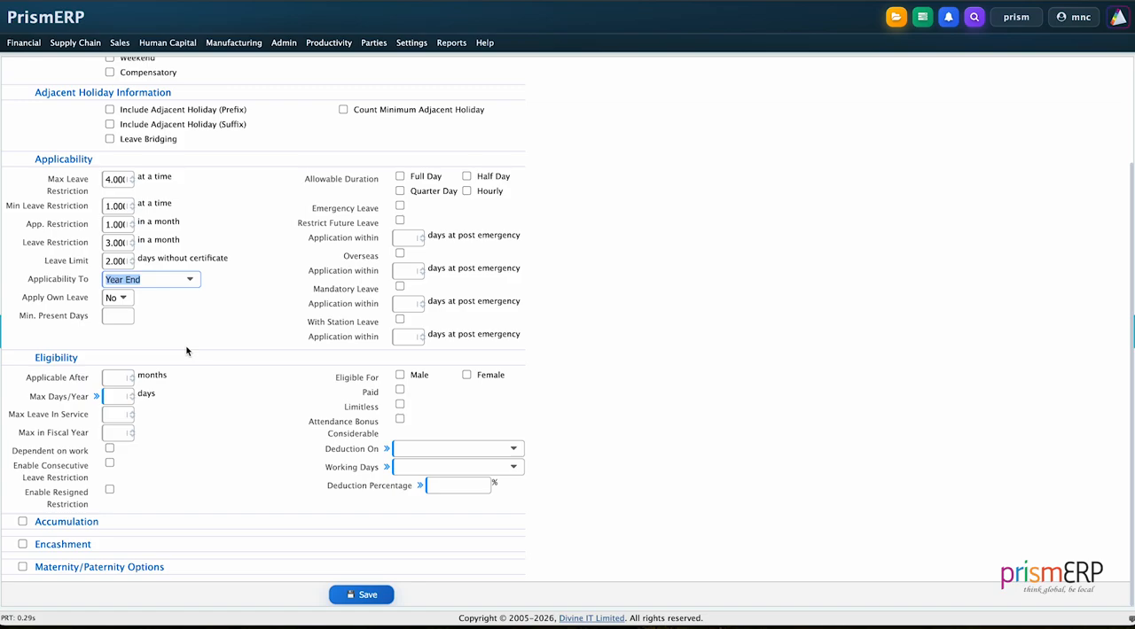
{"action": "left_click", "coordinate": [130, 301]}
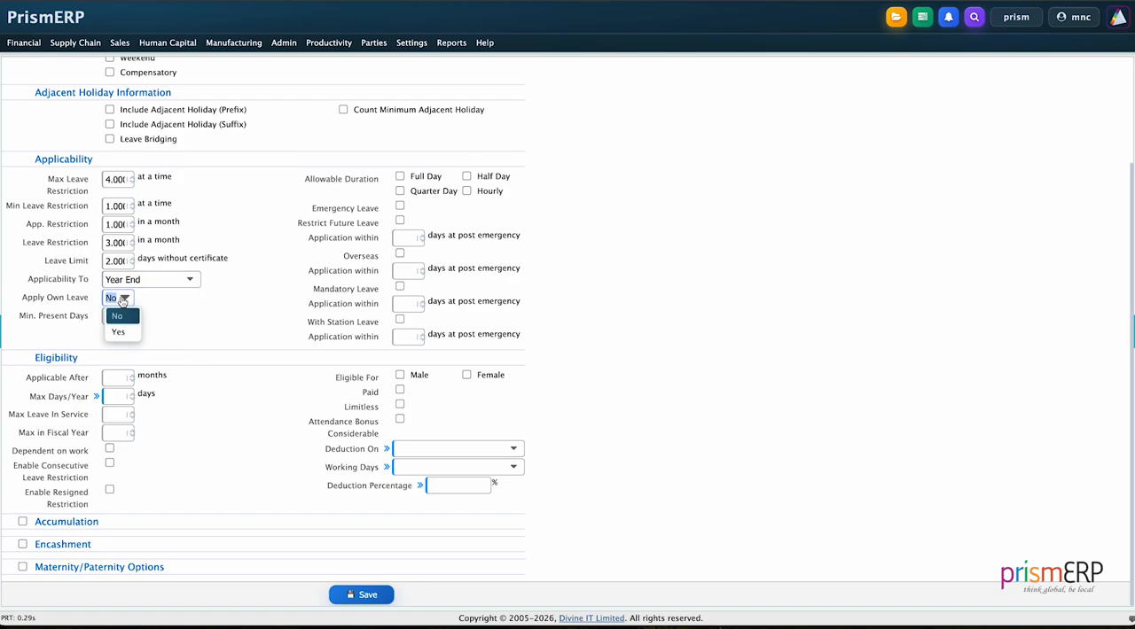
{"action": "left_click", "coordinate": [114, 326]}
{"action": "left_click", "coordinate": [196, 333]}
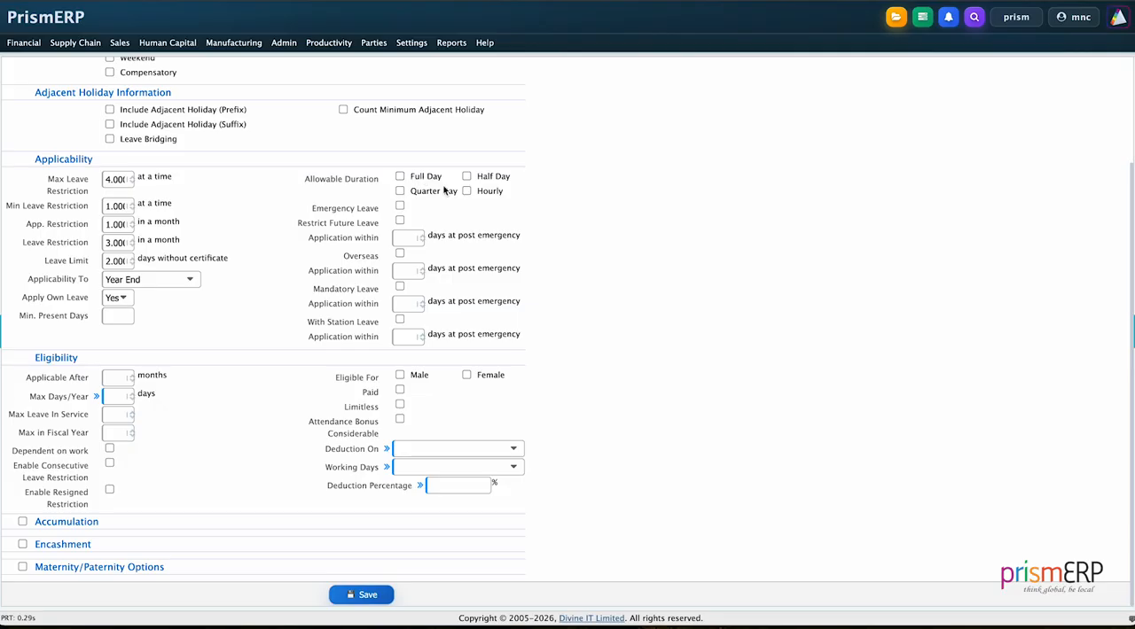
{"action": "left_click", "coordinate": [399, 176]}
- Set eligibility to applicable after 1 month, 14 max days per year, male and female, paid, and attendance bonus considerable
{"action": "left_click", "coordinate": [131, 376]}
{"action": "left_click", "coordinate": [132, 394]}
{"action": "type", "text": "5"}
{"action": "key", "text": "BackSpace"}
{"action": "type", "text": "4"}
{"action": "left_click", "coordinate": [400, 376]}
{"action": "left_click", "coordinate": [466, 376]}
{"action": "left_click", "coordinate": [399, 390]}
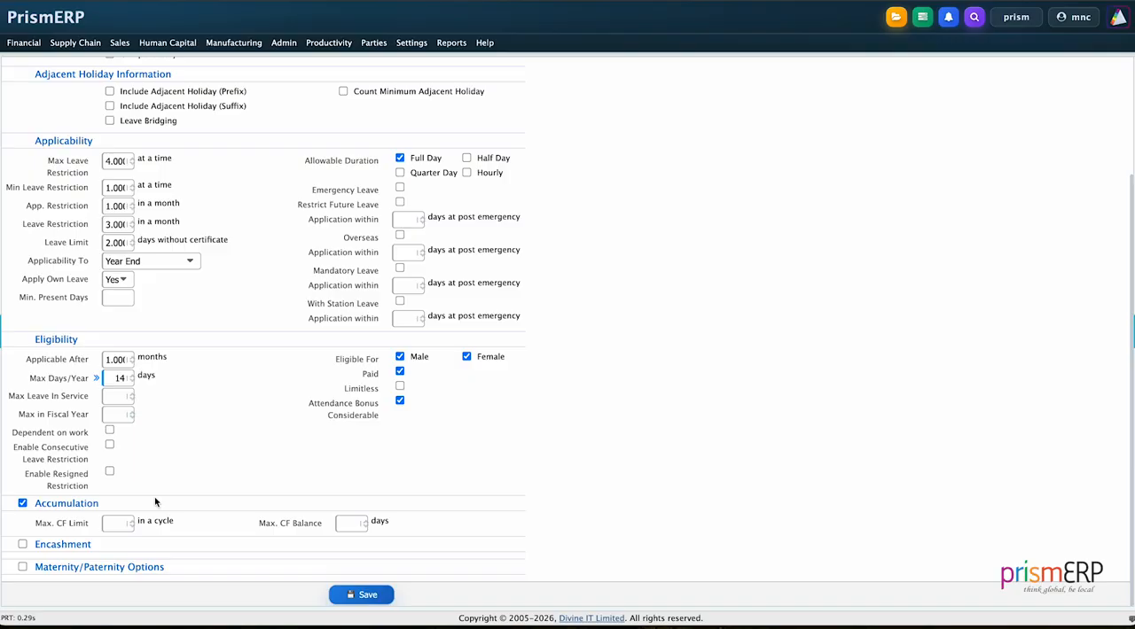
- Set the accumulation's maximum carry-forward limit to 9 in a cycle and its maximum carry-forward balance to 9 days
{"action": "left_click", "coordinate": [131, 523]}
{"action": "left_click", "coordinate": [132, 521]}
{"action": "left_click", "coordinate": [131, 521]}
{"action": "left_click", "coordinate": [131, 522]}
{"action": "left_click", "coordinate": [367, 523]}
{"action": "left_click", "coordinate": [367, 521]}
- Enable encashment, with an encashment limit of 10 and maximum encashable days of 10 in a service year
{"action": "left_click", "coordinate": [27, 544]}
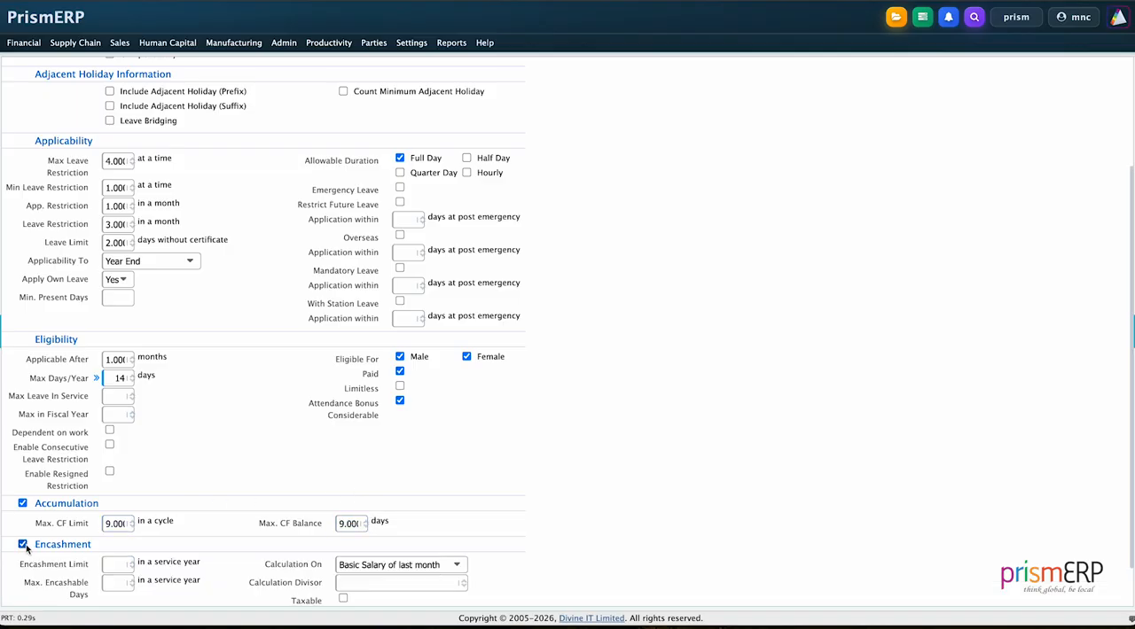
{"action": "scroll", "coordinate": [145, 445], "scroll_direction": "down", "scroll_amount": 1}
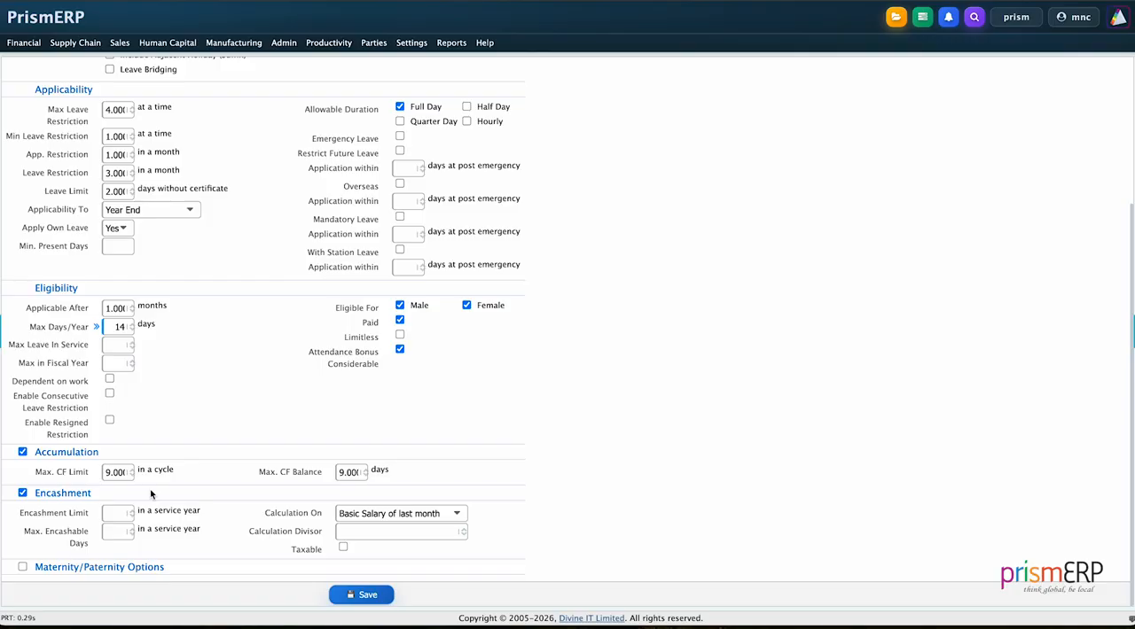
{"action": "left_click", "coordinate": [134, 510]}
{"action": "left_click", "coordinate": [134, 510]}
{"action": "left_click", "coordinate": [134, 510]}
{"action": "left_click", "coordinate": [134, 510]}
{"action": "left_click", "coordinate": [133, 529]}
{"action": "left_click", "coordinate": [133, 529]}
{"action": "left_click", "coordinate": [133, 529]}
{"action": "left_click", "coordinate": [133, 530]}
{"action": "left_click", "coordinate": [133, 530]}
- Base the encashment calculation on Basic Salary of last month with a calculation divisor of 10
{"action": "left_click", "coordinate": [377, 512]}
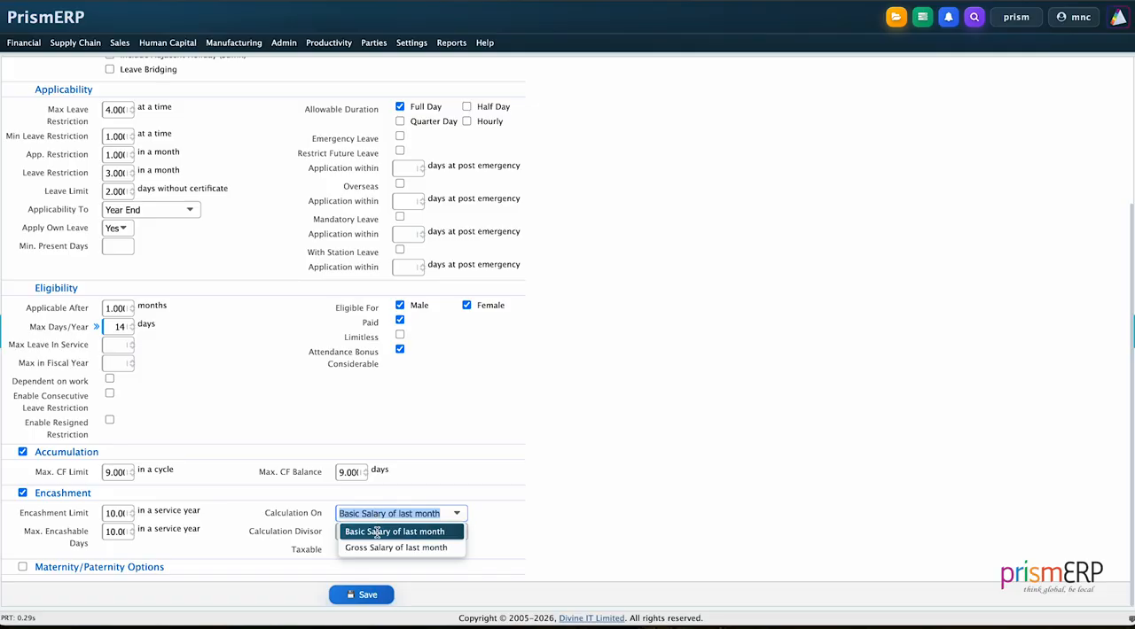
{"action": "left_click", "coordinate": [377, 532]}
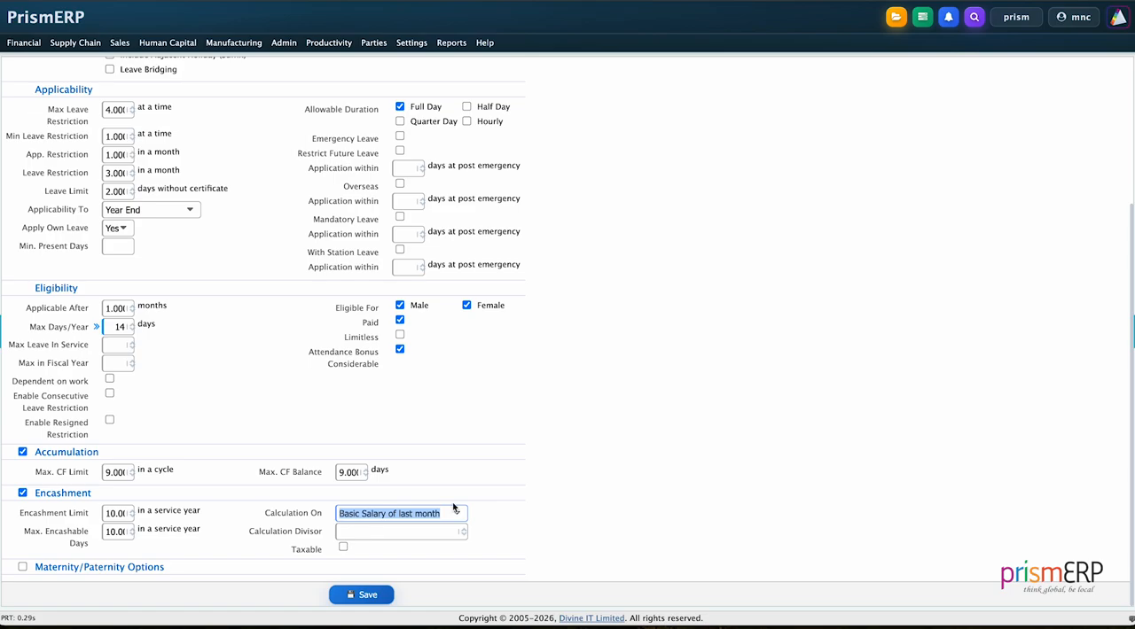
{"action": "left_click", "coordinate": [393, 532]}
{"action": "type", "text": "10"}
{"action": "left_click", "coordinate": [543, 530]}
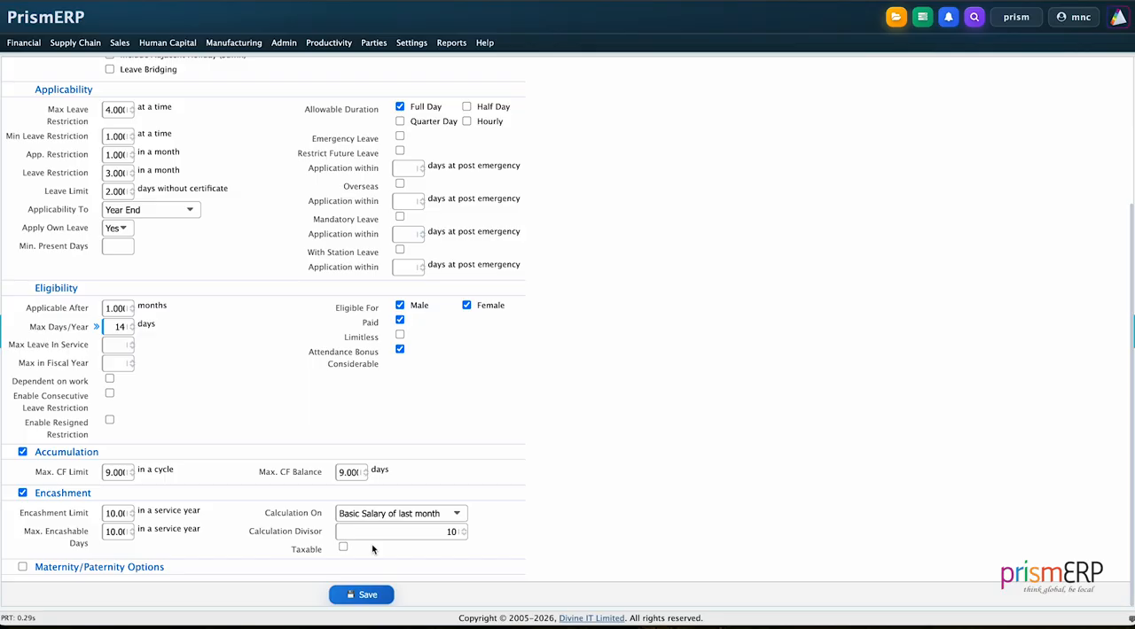
{"action": "left_click", "coordinate": [22, 567]}
{"action": "scroll", "coordinate": [133, 496], "scroll_direction": "down", "scroll_amount": 2}
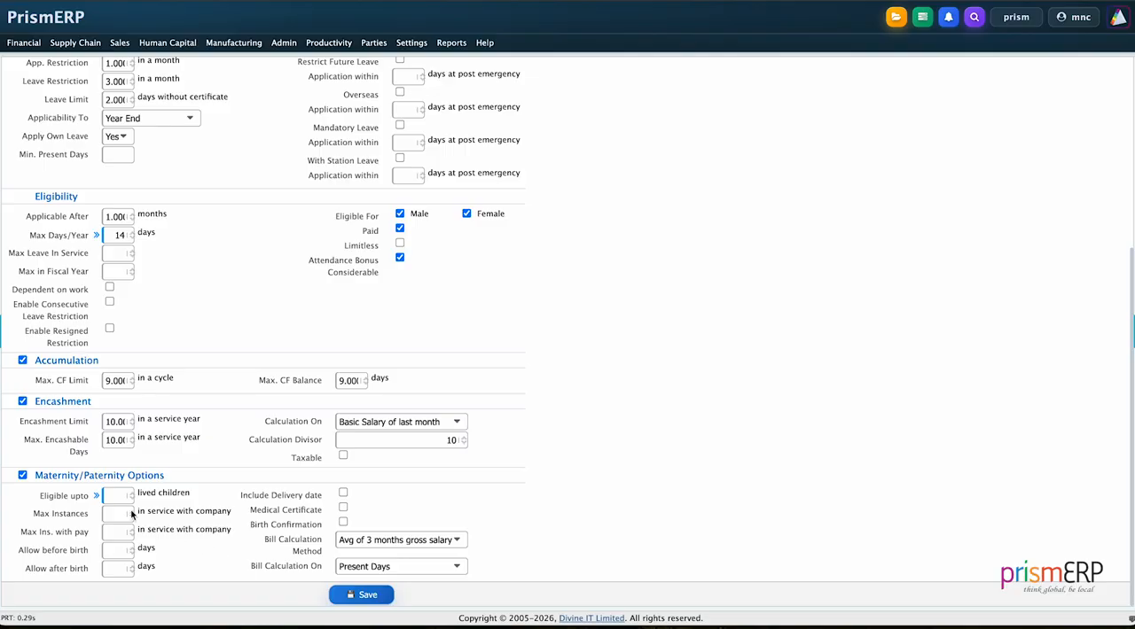
{"action": "left_click", "coordinate": [22, 475]}
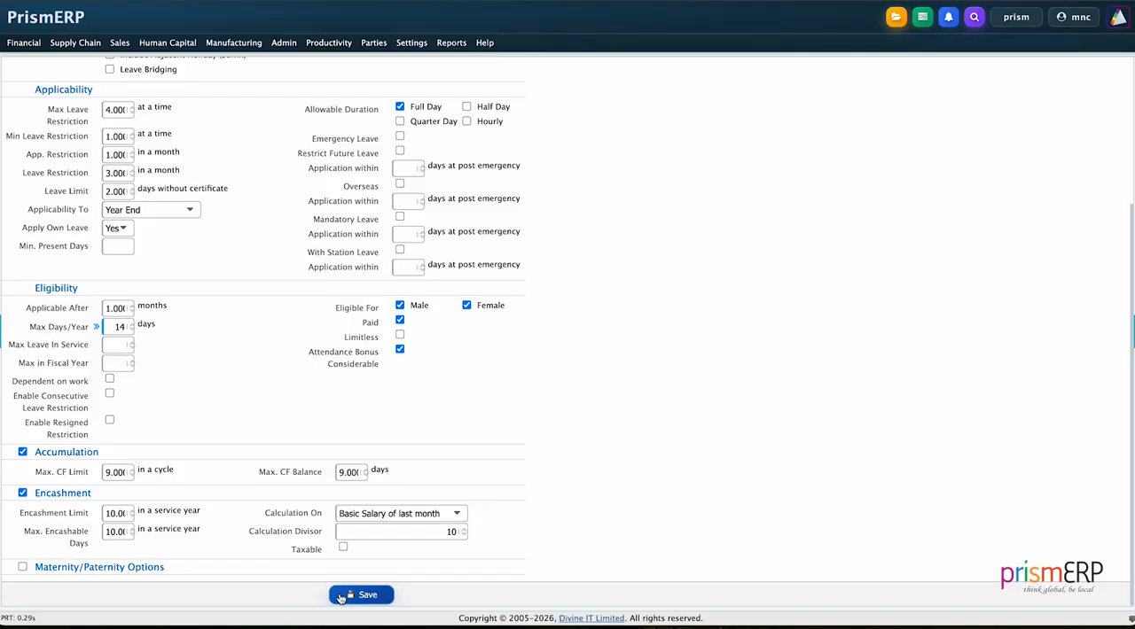
- Open the leave type list and review the settings of Special Leave Without Pay
{"action": "scroll", "coordinate": [520, 457], "scroll_direction": "up", "scroll_amount": 1}
{"action": "scroll", "coordinate": [518, 457], "scroll_direction": "up", "scroll_amount": 5}
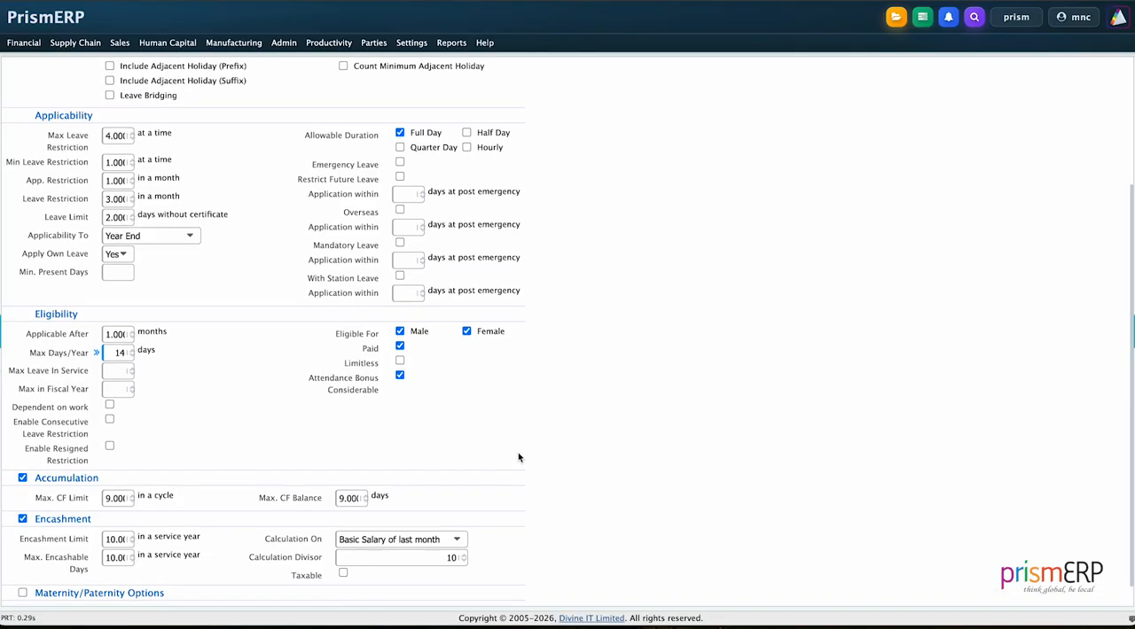
{"action": "left_click", "coordinate": [1076, 76]}
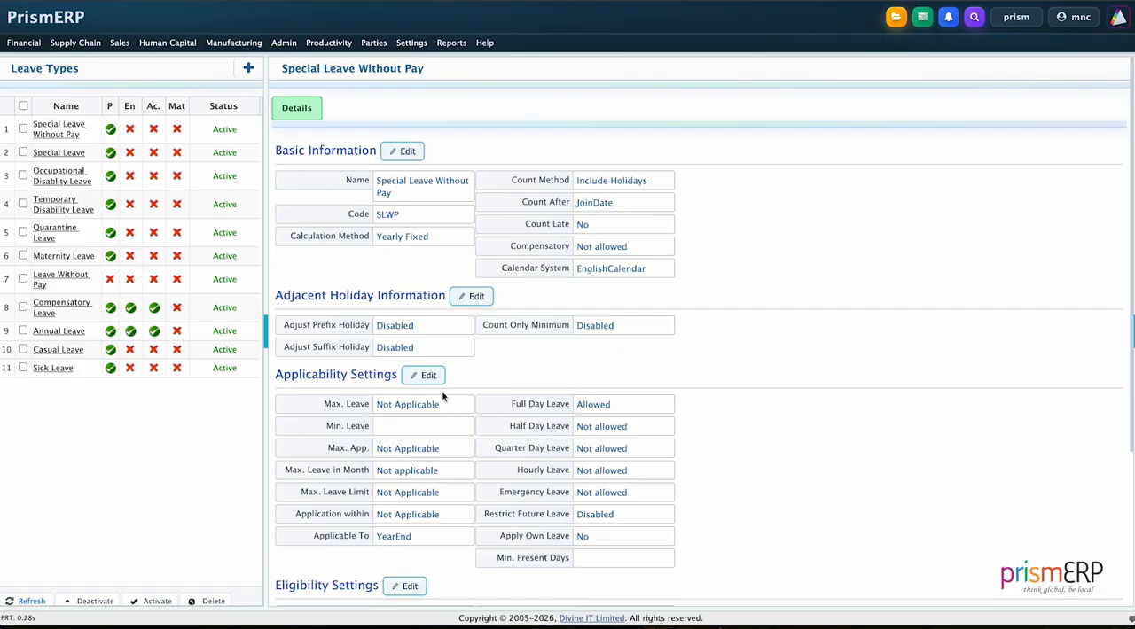
{"action": "scroll", "coordinate": [474, 375], "scroll_direction": "down", "scroll_amount": 1}
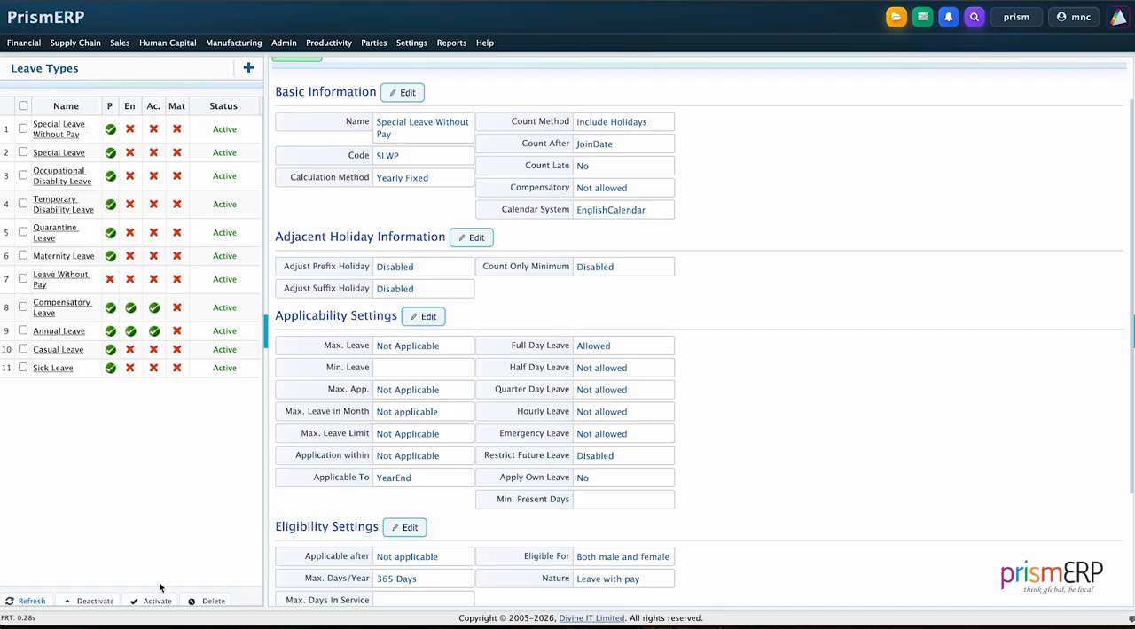
- Open the form for a new leave policy in the HCM leave settings
{"action": "left_click", "coordinate": [412, 42]}
{"action": "mouse_move", "coordinate": [412, 124]}
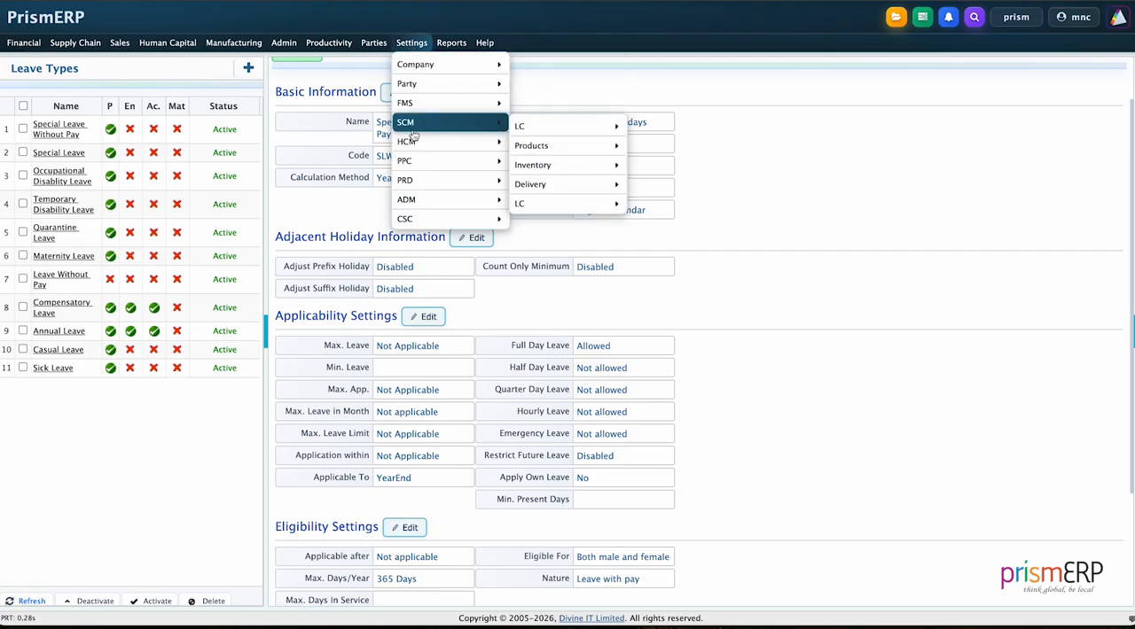
{"action": "mouse_move", "coordinate": [530, 186]}
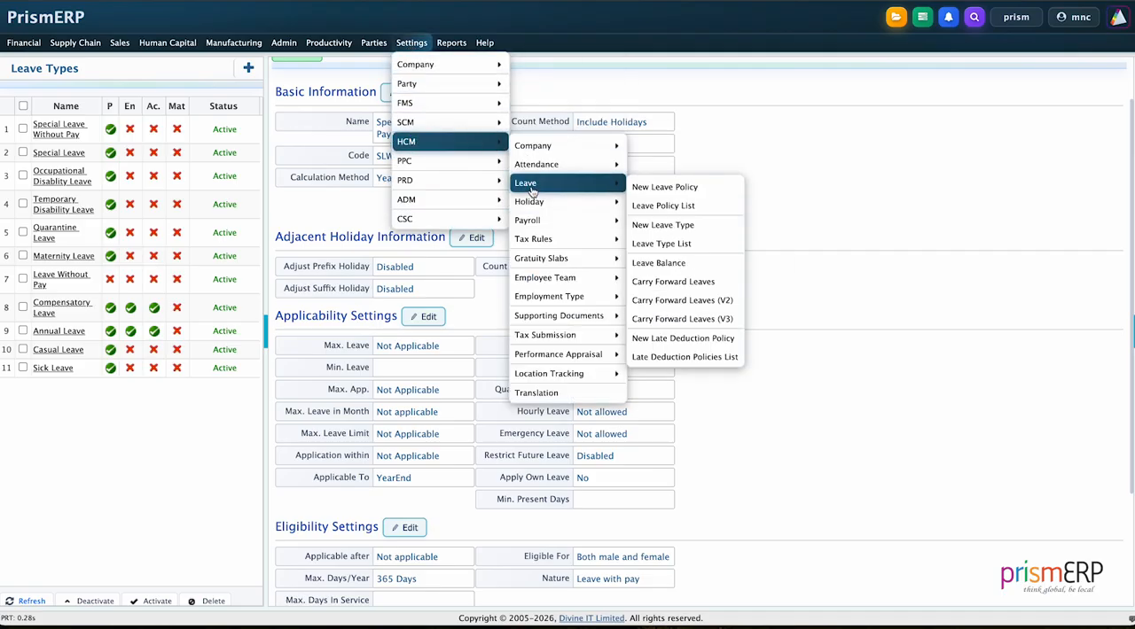
{"action": "left_click", "coordinate": [654, 188]}
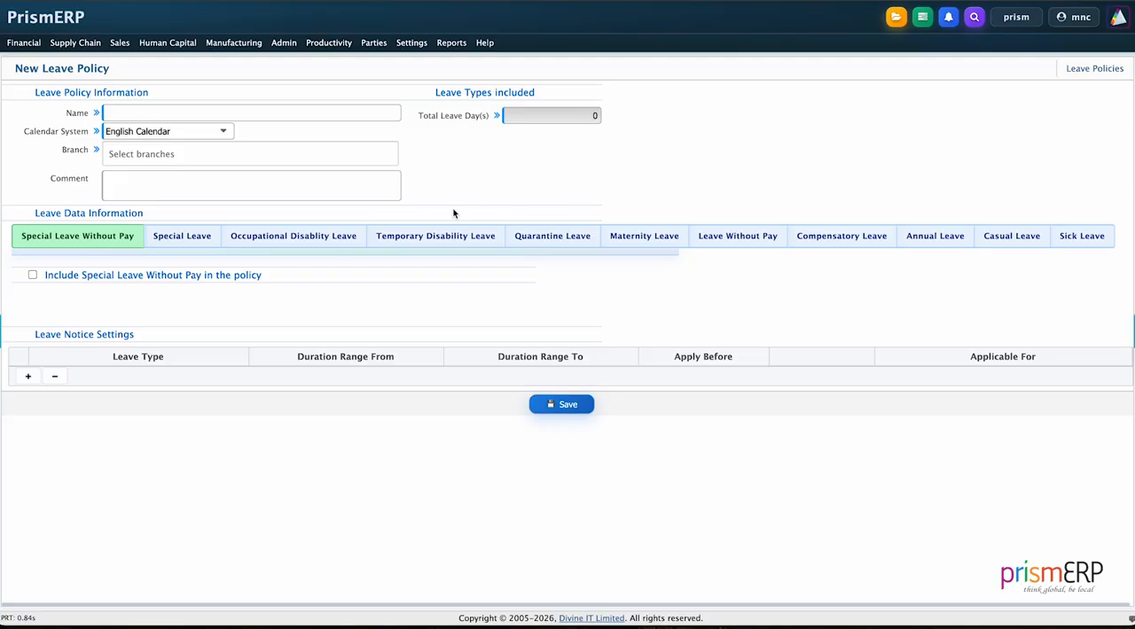
- Name the new leave policy "Factory leave policy"
{"action": "left_click", "coordinate": [162, 112]}
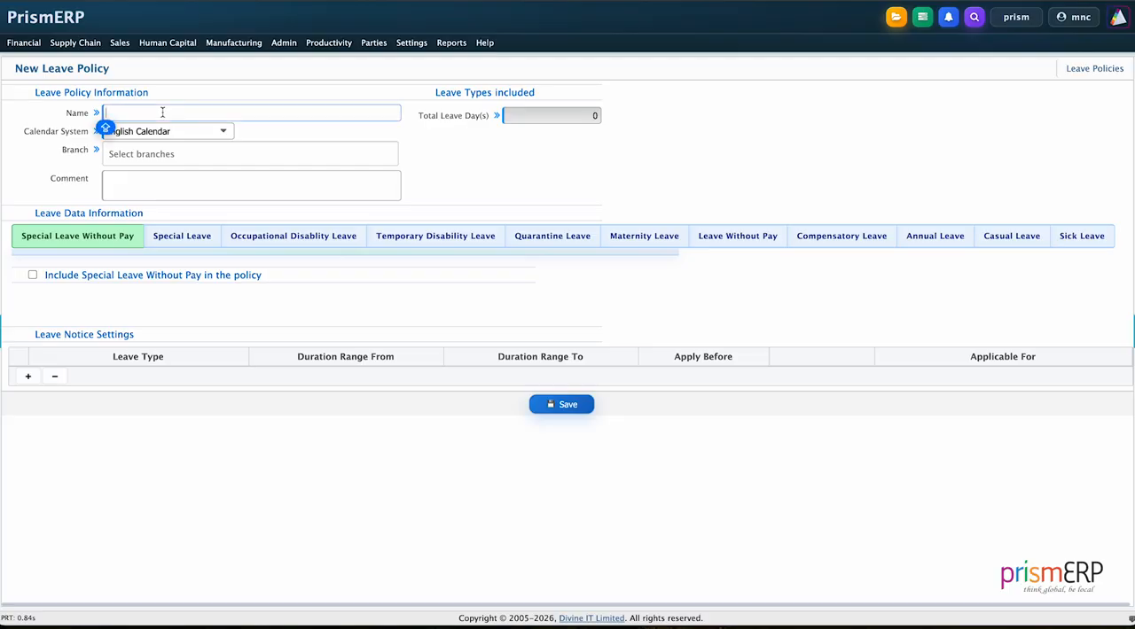
{"action": "type", "text": "Facr"}
{"action": "type", "text": "torybl"}
{"action": "type", "text": "ea==="}
{"action": "key", "text": "BackSpace"}
{"action": "key", "text": "BackSpace"}
{"action": "key", "text": "BackSpace"}
{"action": "key", "text": "BackSpace"}
{"action": "key", "text": "BackSpace"}
{"action": "key", "text": "BackSpace"}
{"action": "key", "text": "BackSpace"}
{"action": "type", "text": "leave policy"}
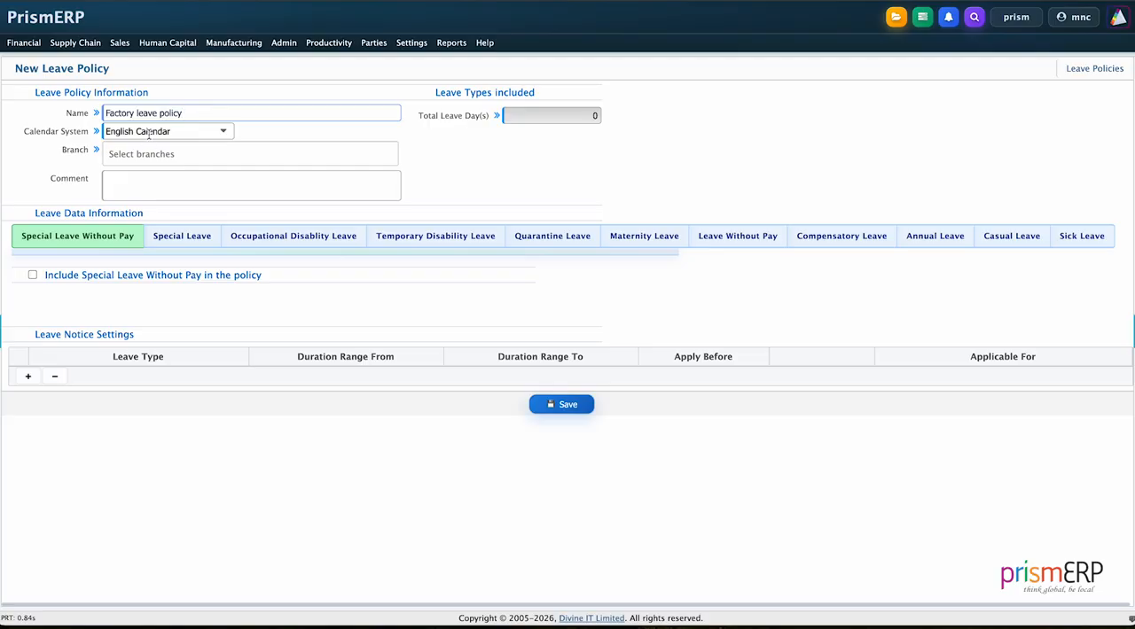
- Assign the policy to the Factory branch and include Sick Leave in it
{"action": "left_click", "coordinate": [143, 157]}
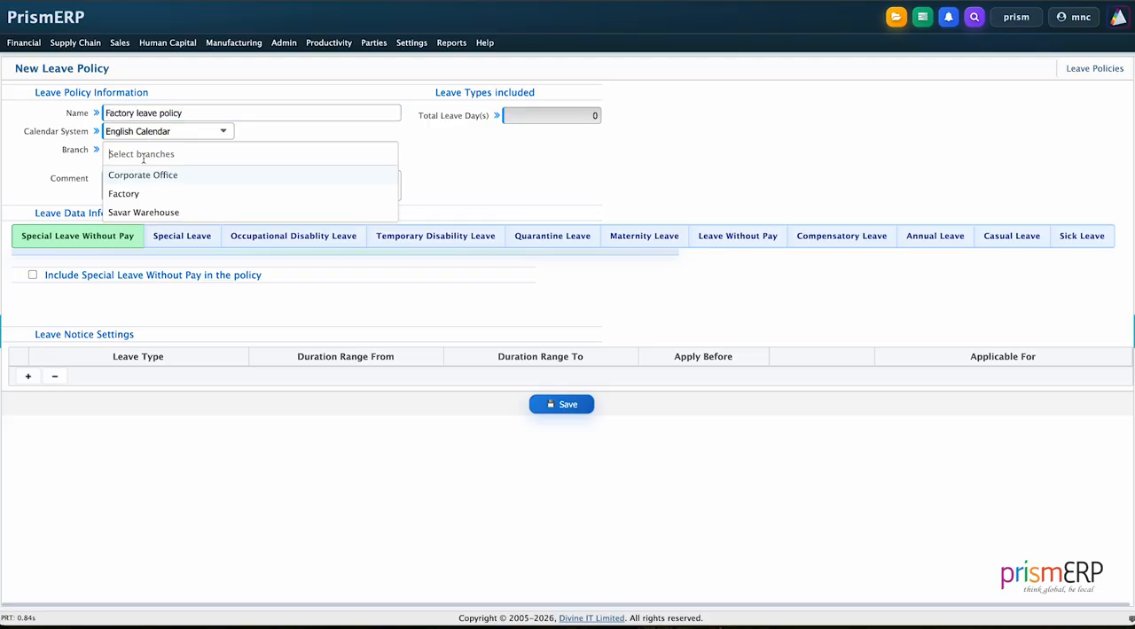
{"action": "left_click", "coordinate": [140, 197]}
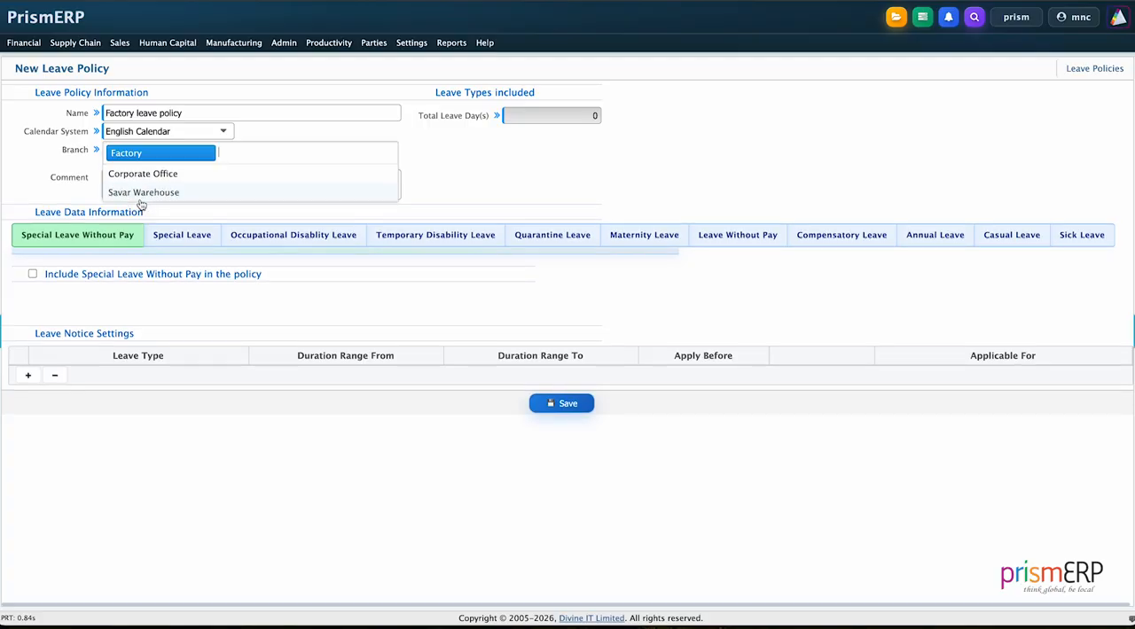
{"action": "left_click", "coordinate": [464, 197]}
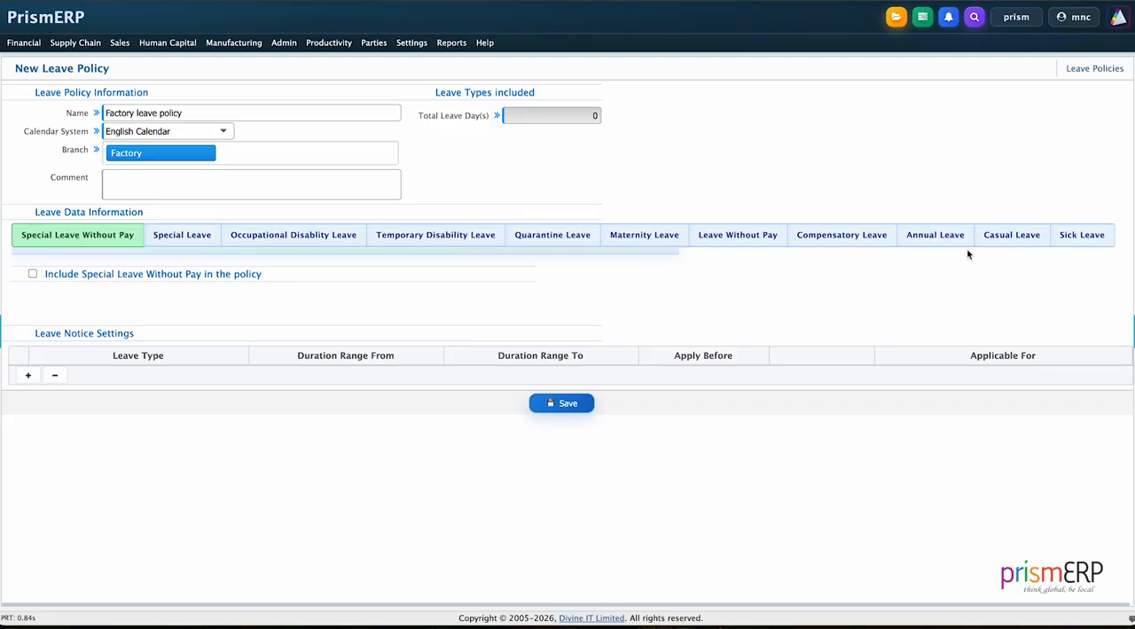
{"action": "left_click", "coordinate": [1083, 245]}
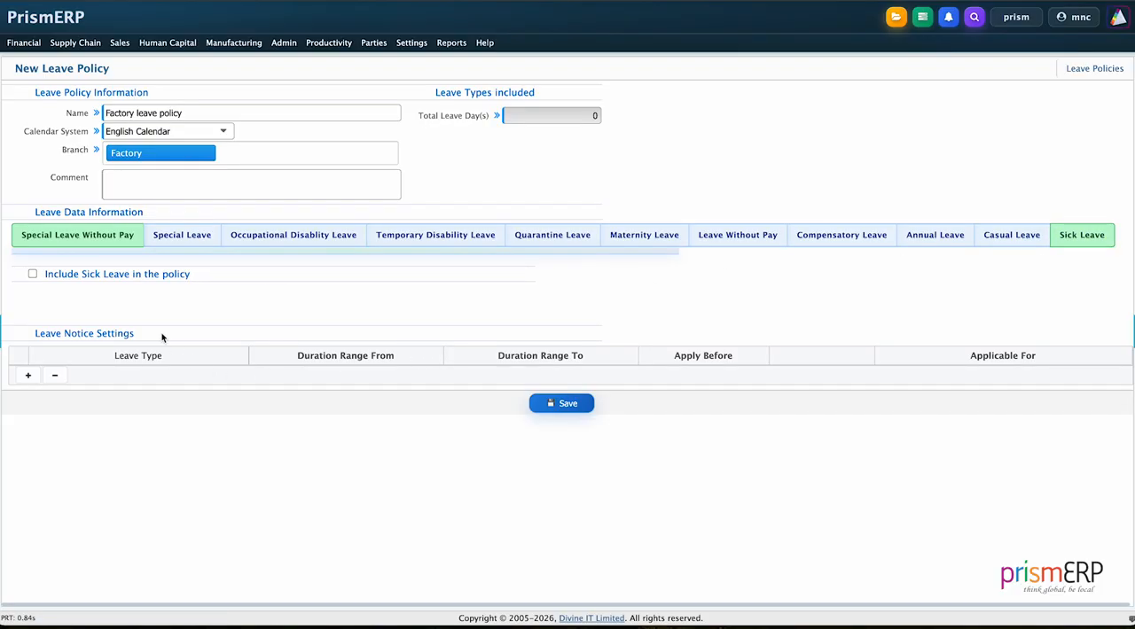
{"action": "left_click", "coordinate": [33, 273]}
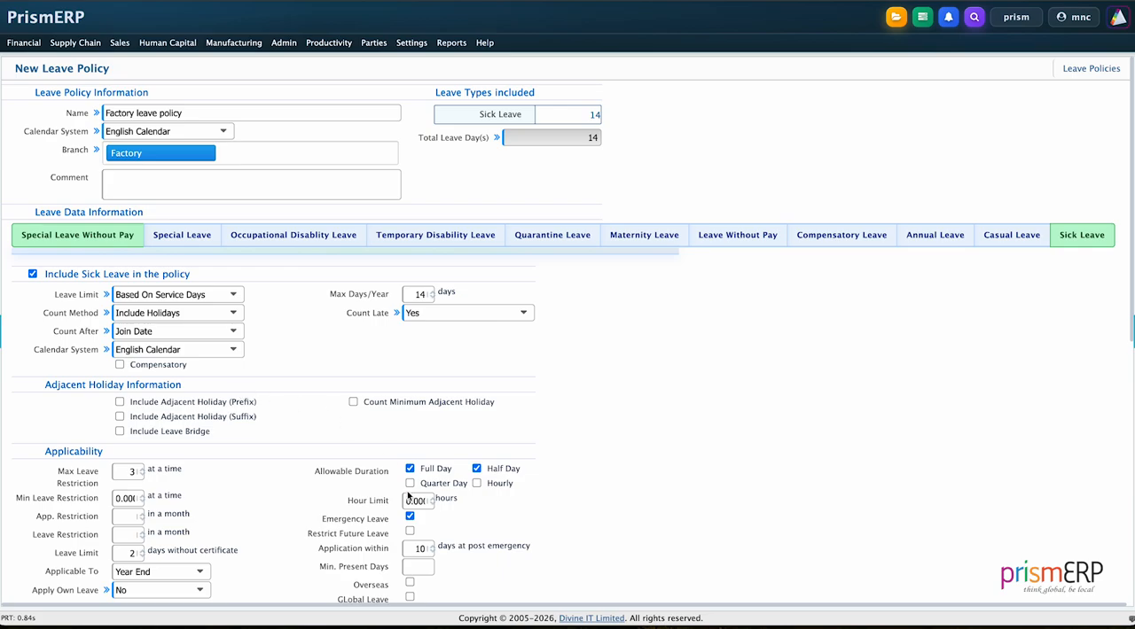
- Review the policy's Sick Leave applicability and eligibility settings, including the available restricted leave types
{"action": "scroll", "coordinate": [303, 484], "scroll_direction": "down", "scroll_amount": 1}
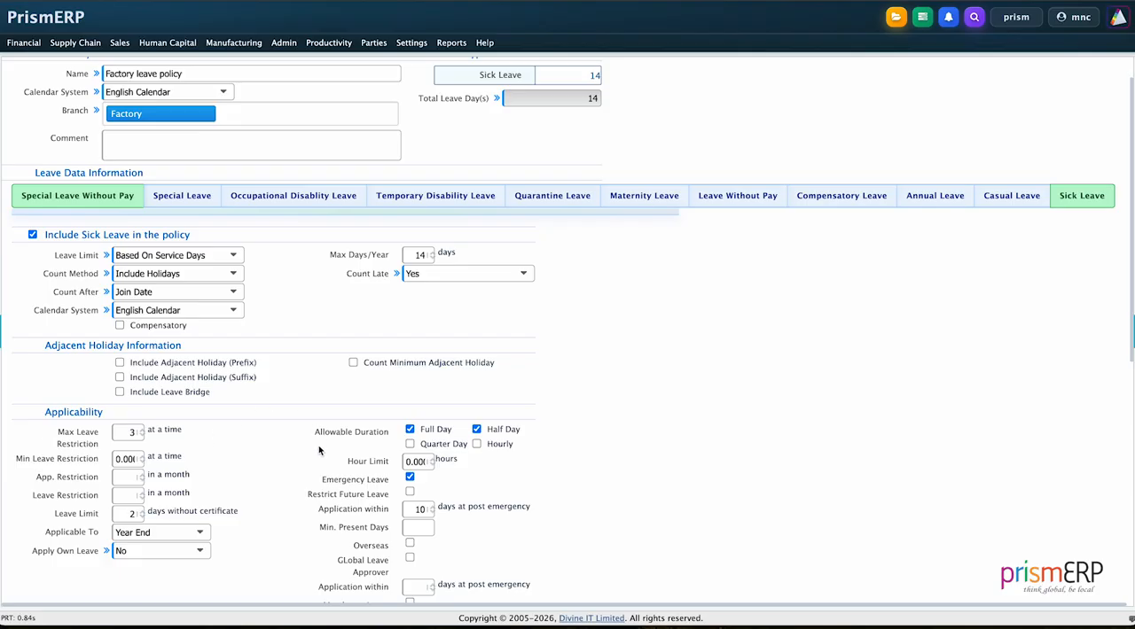
{"action": "scroll", "coordinate": [282, 476], "scroll_direction": "down", "scroll_amount": 1}
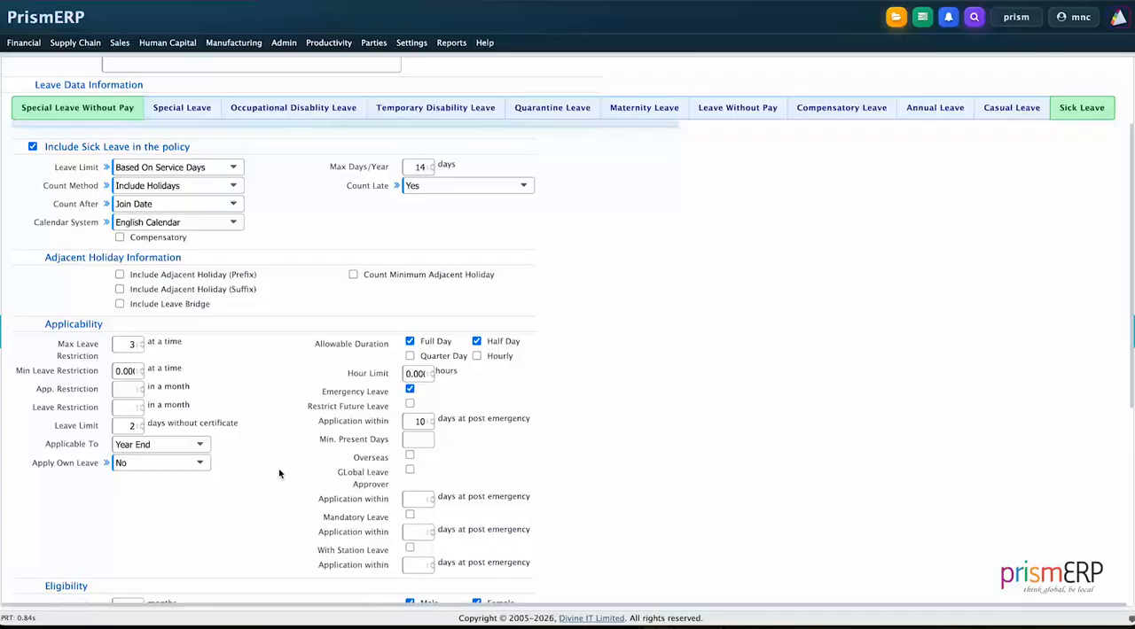
{"action": "scroll", "coordinate": [235, 387], "scroll_direction": "up", "scroll_amount": 1}
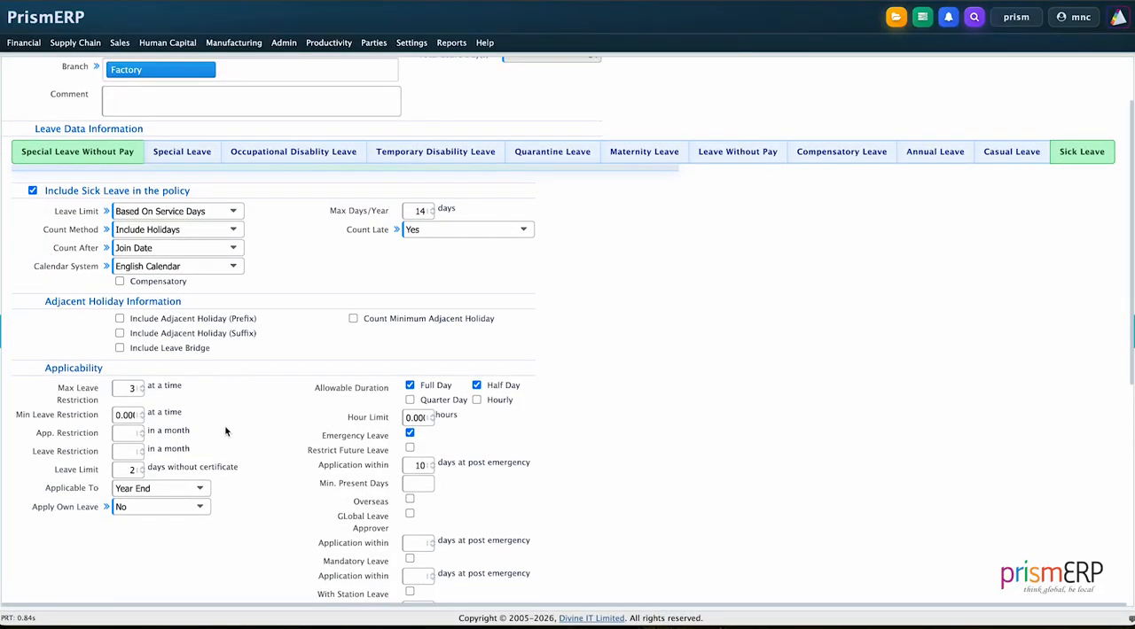
{"action": "scroll", "coordinate": [225, 432], "scroll_direction": "down", "scroll_amount": 2}
{"action": "scroll", "coordinate": [225, 431], "scroll_direction": "up", "scroll_amount": 1}
{"action": "scroll", "coordinate": [225, 431], "scroll_direction": "down", "scroll_amount": 1}
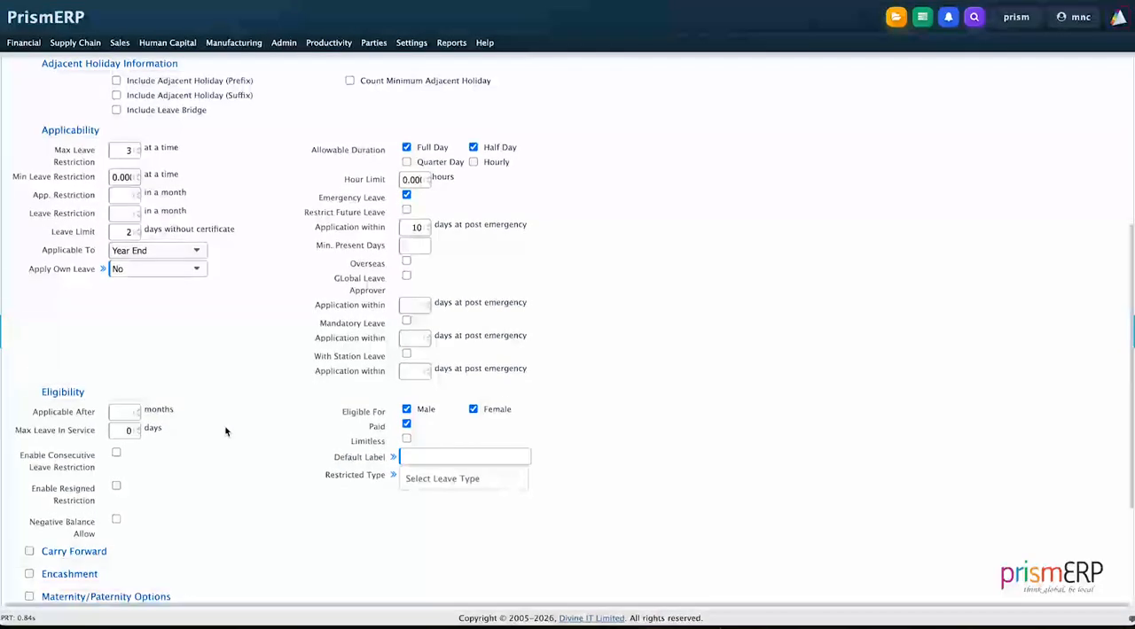
{"action": "scroll", "coordinate": [225, 432], "scroll_direction": "down", "scroll_amount": 2}
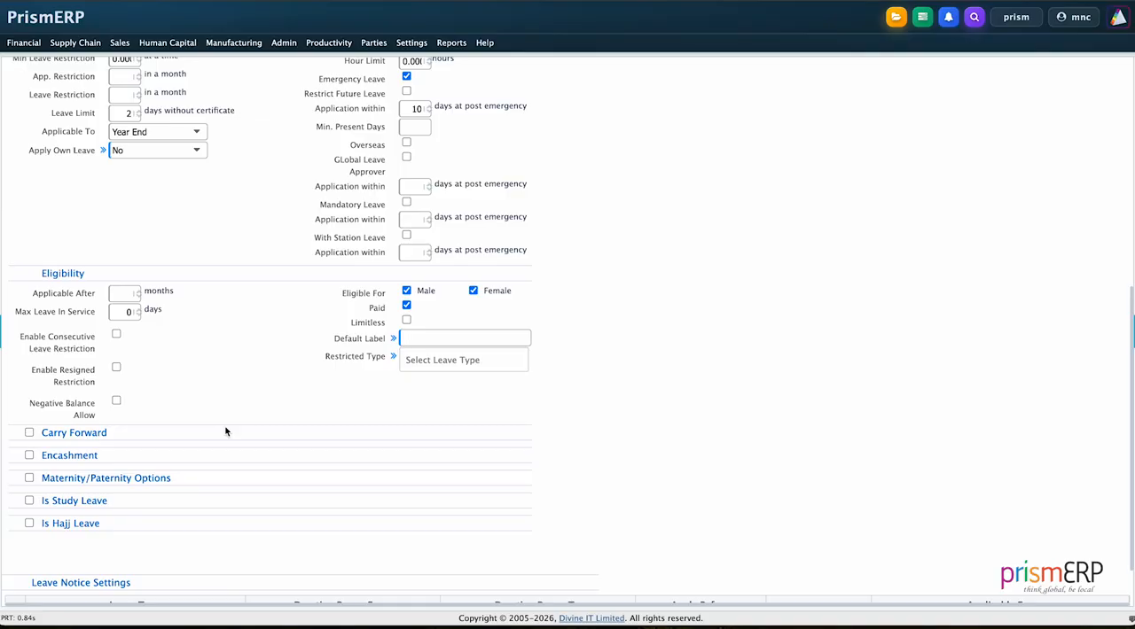
{"action": "left_click", "coordinate": [423, 365]}
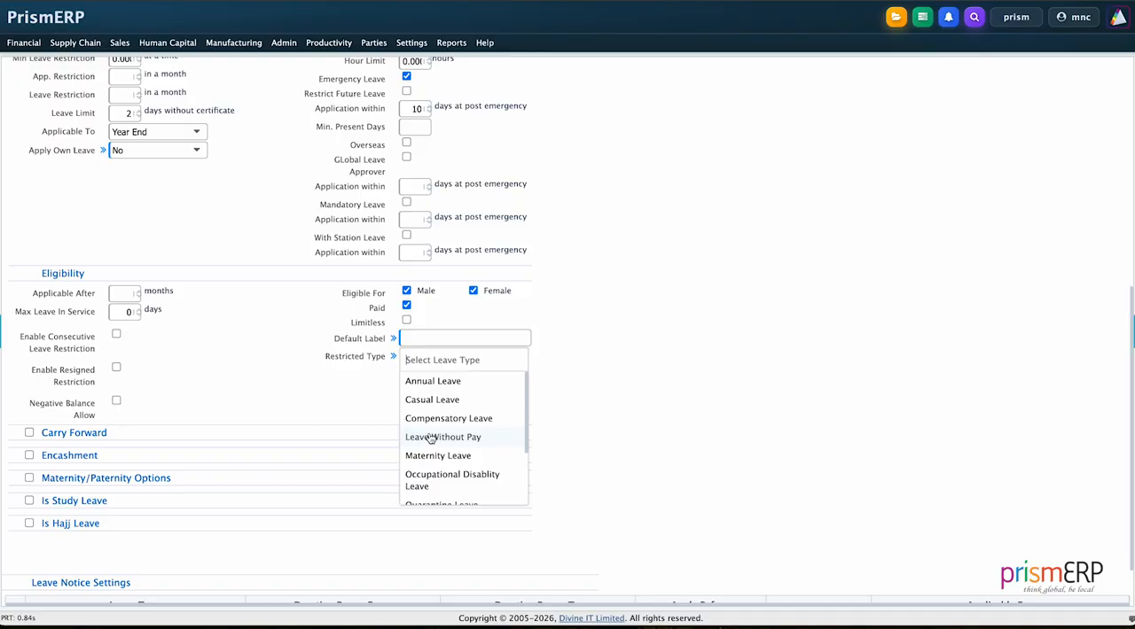
{"action": "left_click", "coordinate": [341, 423]}
- Make Sick Leave applicable after 1 month and set its maximum leave in service to 120 days
{"action": "scroll", "coordinate": [299, 403], "scroll_direction": "down", "scroll_amount": 1}
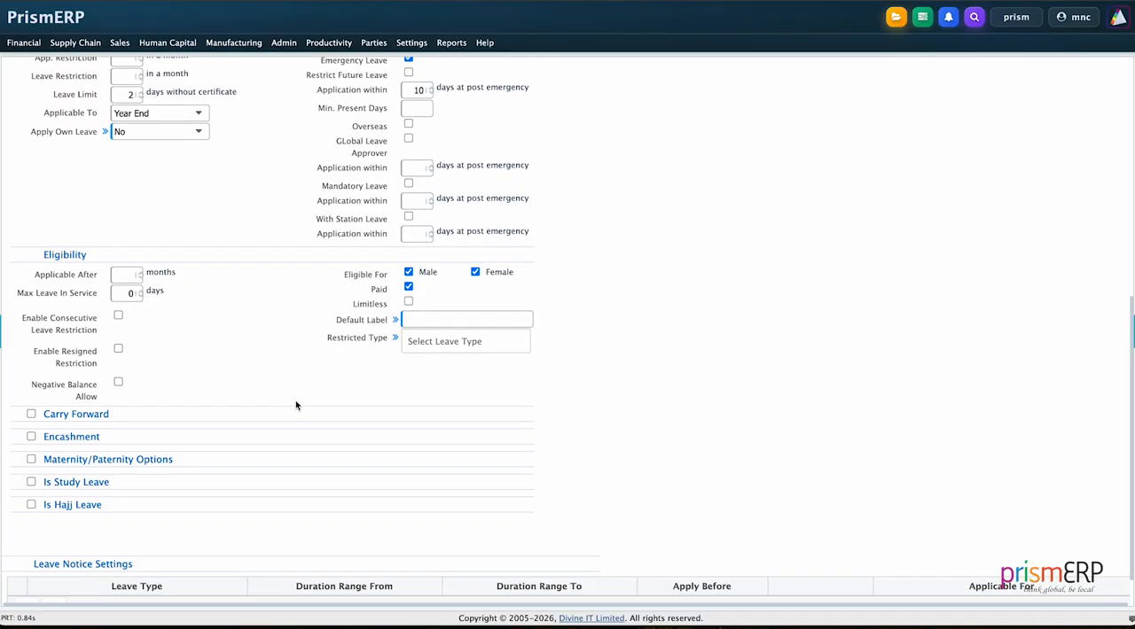
{"action": "left_click", "coordinate": [133, 245]}
{"action": "type", "text": "1.000"}
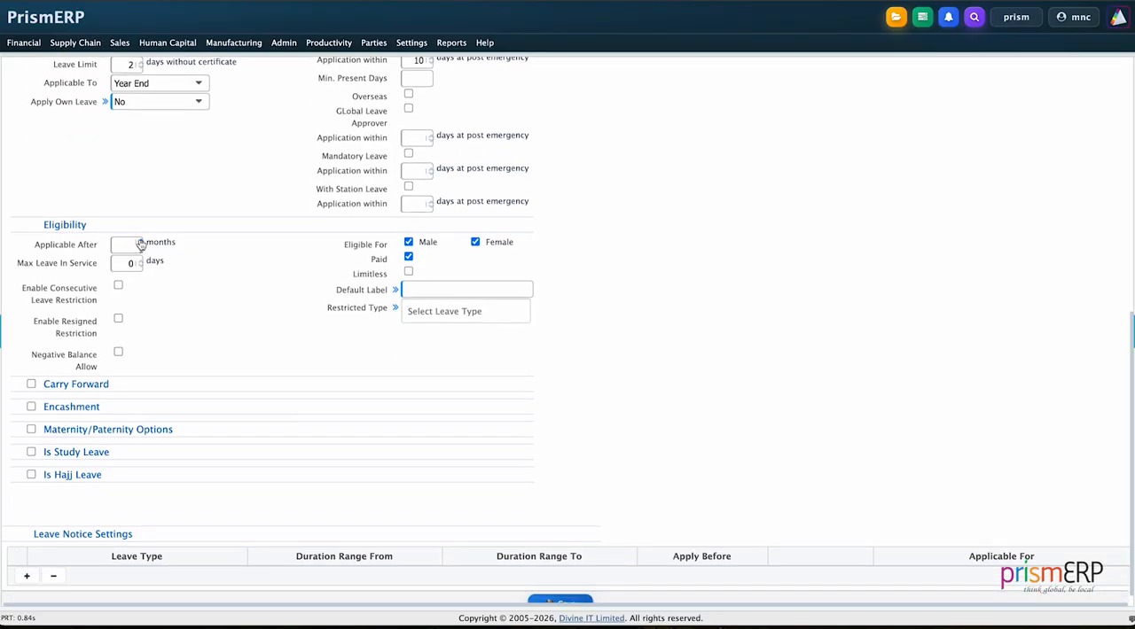
{"action": "scroll", "coordinate": [178, 322], "scroll_direction": "up", "scroll_amount": 2}
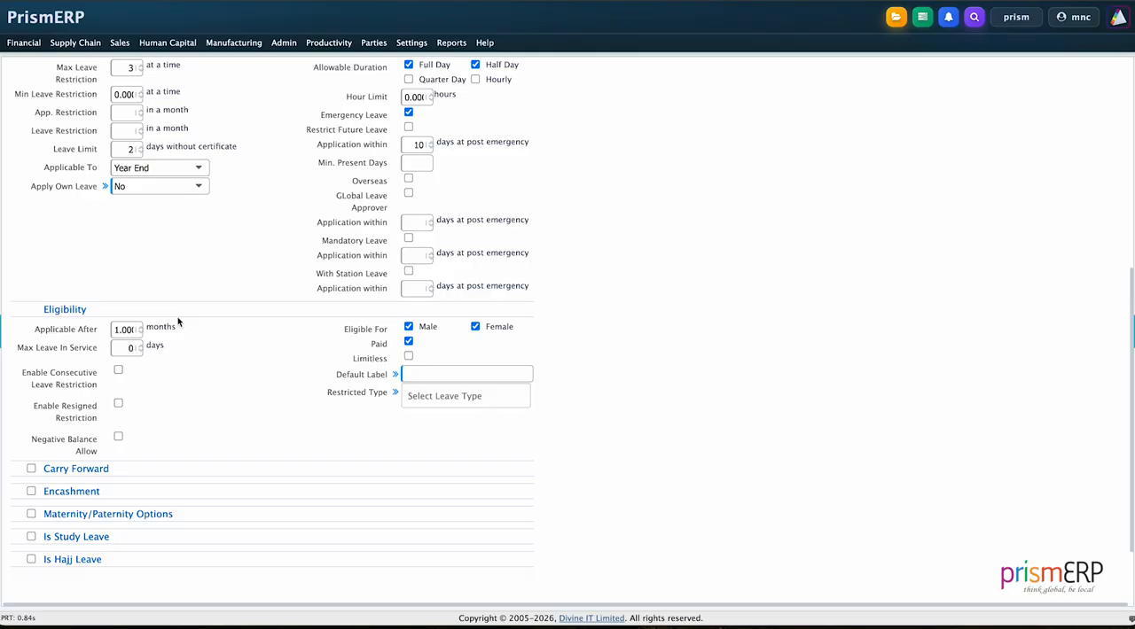
{"action": "scroll", "coordinate": [171, 398], "scroll_direction": "down", "scroll_amount": 1}
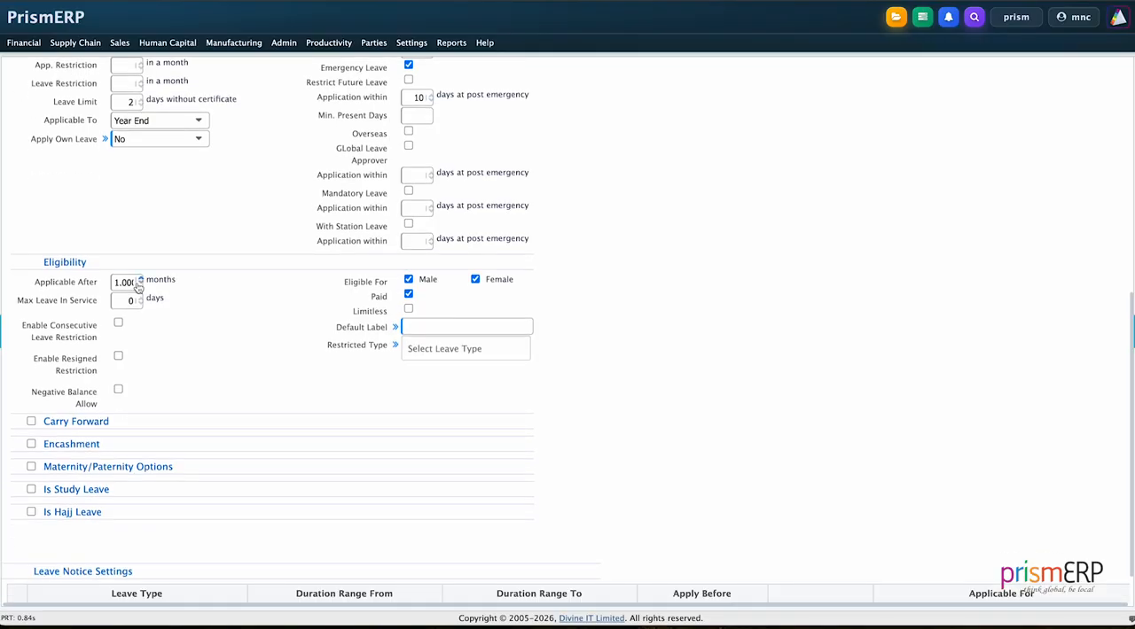
{"action": "left_click", "coordinate": [129, 301]}
{"action": "type", "text": "10"}
{"action": "left_click", "coordinate": [139, 298]}
{"action": "key", "text": "Up"}
{"action": "type", "text": "0"}
{"action": "scroll", "coordinate": [193, 352], "scroll_direction": "down", "scroll_amount": 1}
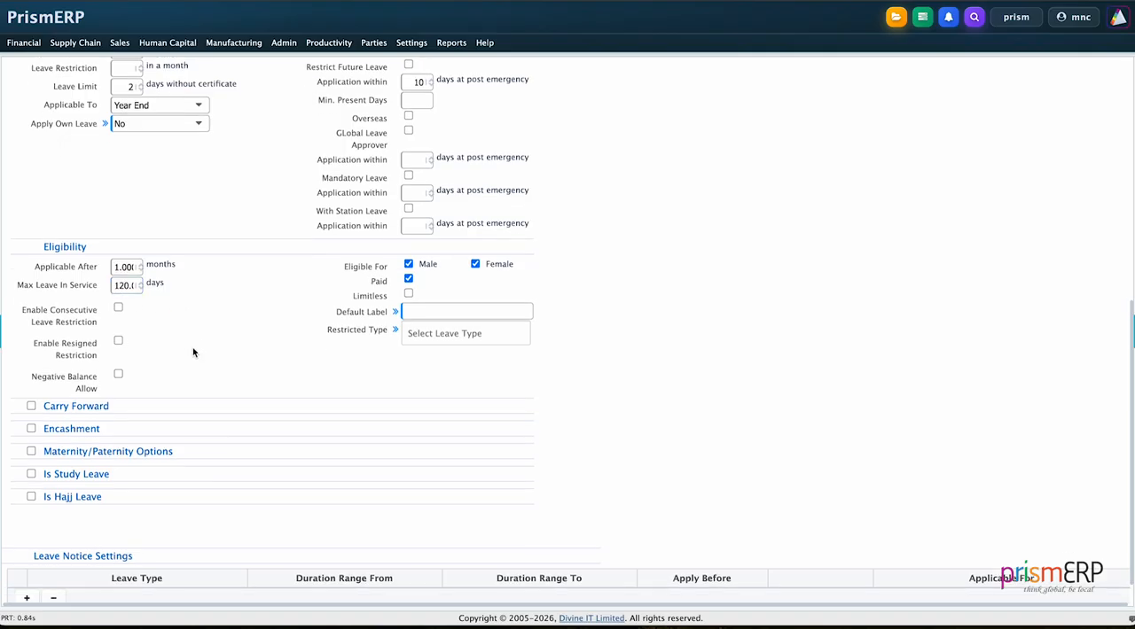
- Add a leave notice setting row for Sick Leave
{"action": "scroll", "coordinate": [395, 393], "scroll_direction": "up", "scroll_amount": 3}
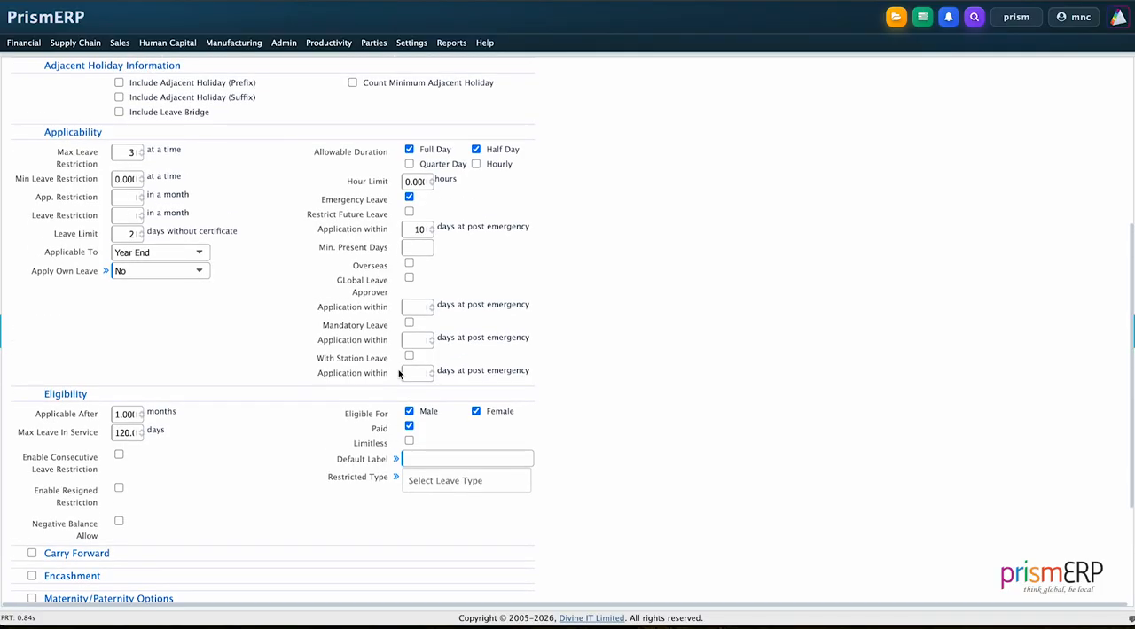
{"action": "scroll", "coordinate": [399, 373], "scroll_direction": "down", "scroll_amount": 4}
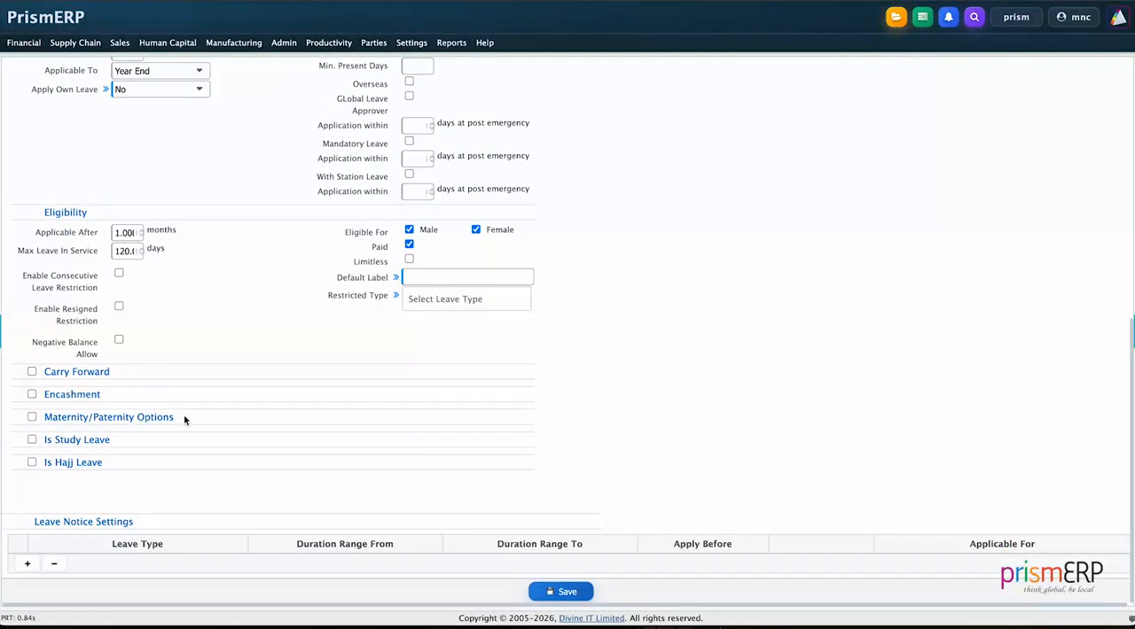
{"action": "scroll", "coordinate": [185, 421], "scroll_direction": "up", "scroll_amount": 1}
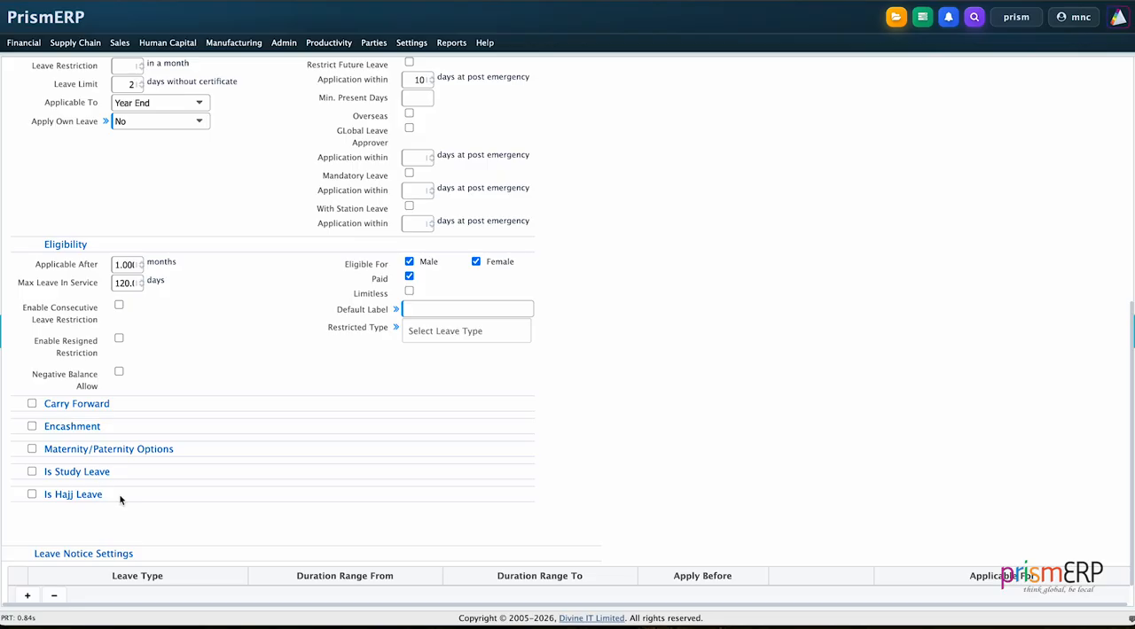
{"action": "scroll", "coordinate": [120, 501], "scroll_direction": "down", "scroll_amount": 1}
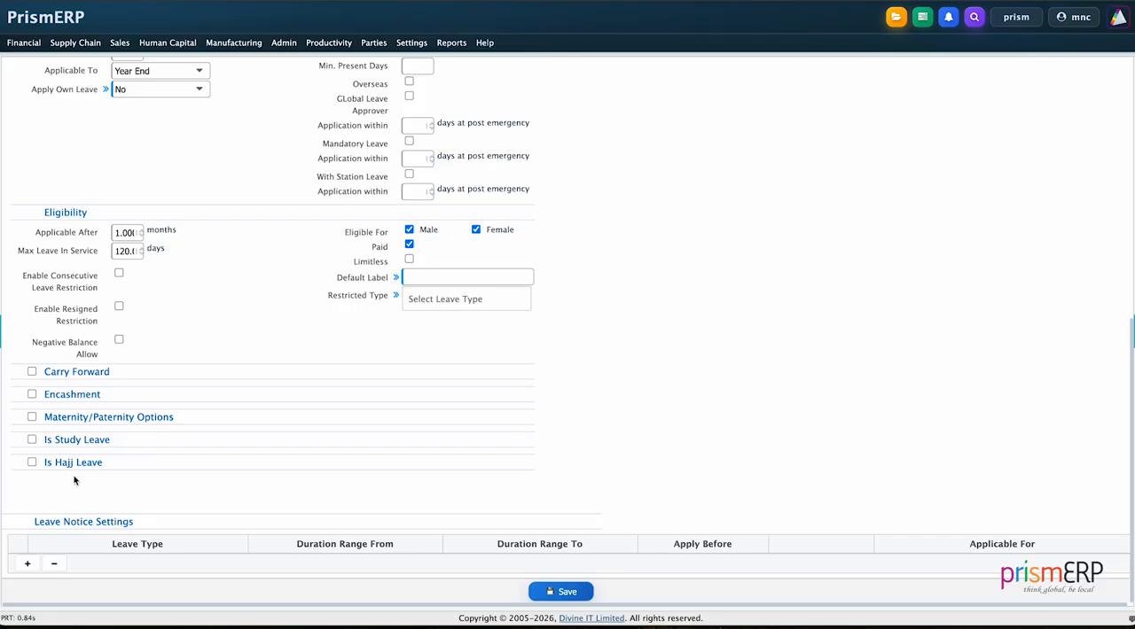
{"action": "scroll", "coordinate": [121, 499], "scroll_direction": "up", "scroll_amount": 1}
{"action": "scroll", "coordinate": [122, 499], "scroll_direction": "down", "scroll_amount": 1}
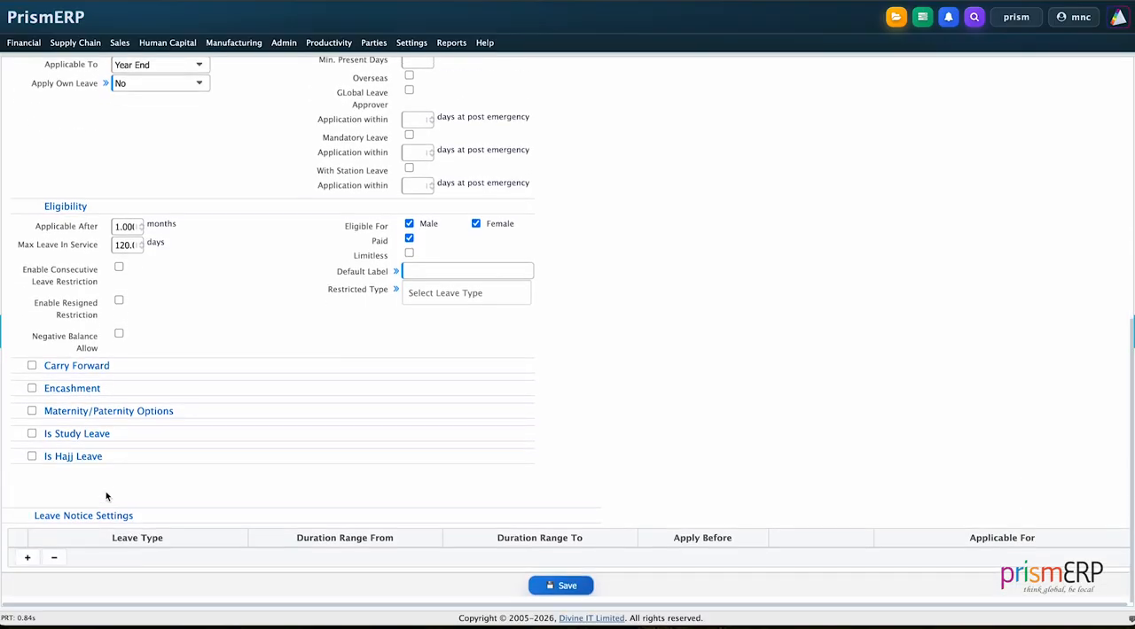
{"action": "left_click", "coordinate": [28, 564]}
{"action": "scroll", "coordinate": [134, 510], "scroll_direction": "down", "scroll_amount": 1}
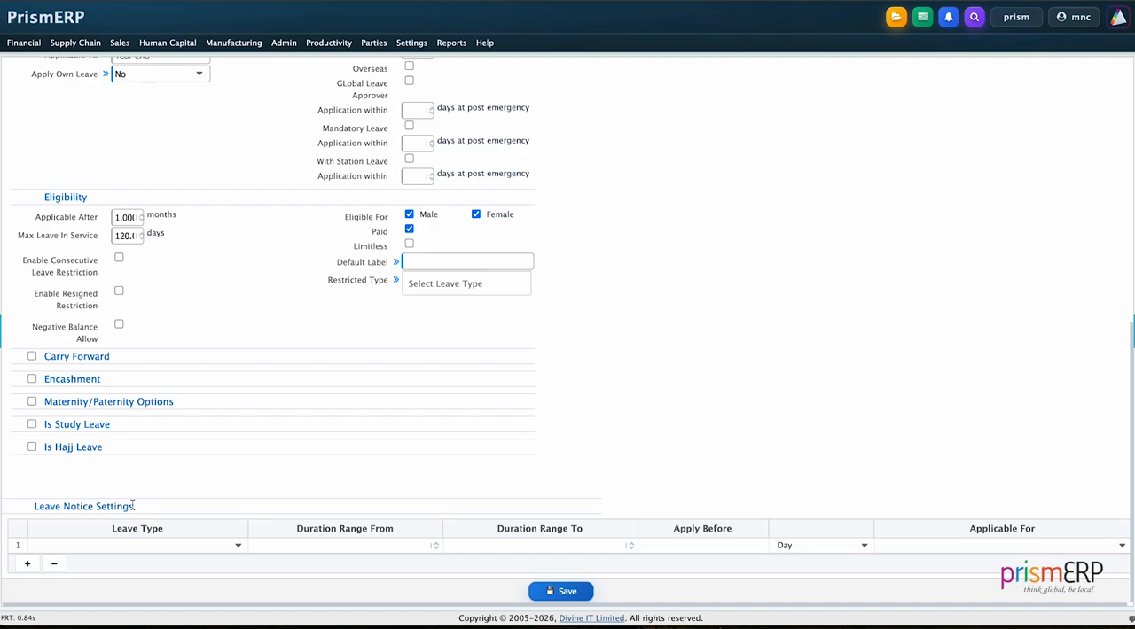
{"action": "left_click", "coordinate": [113, 545]}
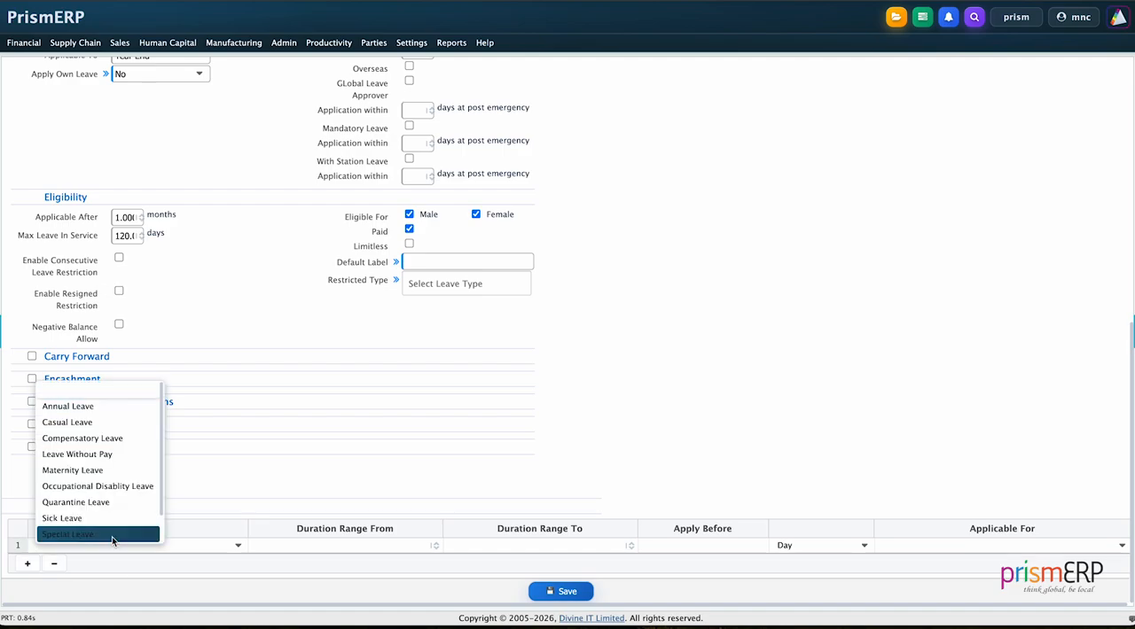
{"action": "left_click", "coordinate": [102, 519]}
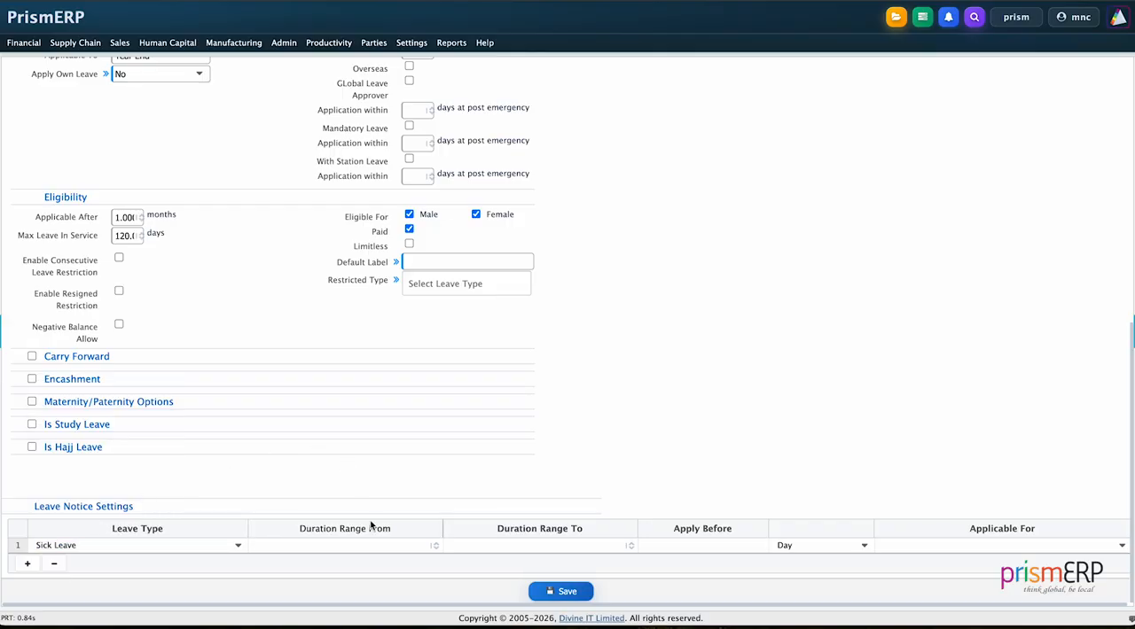
- Set the Sick Leave notice's duration range from 1 to 5, with application required 1 day before
{"action": "left_click", "coordinate": [434, 544]}
{"action": "left_click", "coordinate": [630, 545]}
{"action": "left_click", "coordinate": [630, 544]}
{"action": "left_click", "coordinate": [630, 544]}
{"action": "left_click", "coordinate": [630, 544]}
{"action": "left_click", "coordinate": [631, 544]}
{"action": "left_click", "coordinate": [680, 543]}
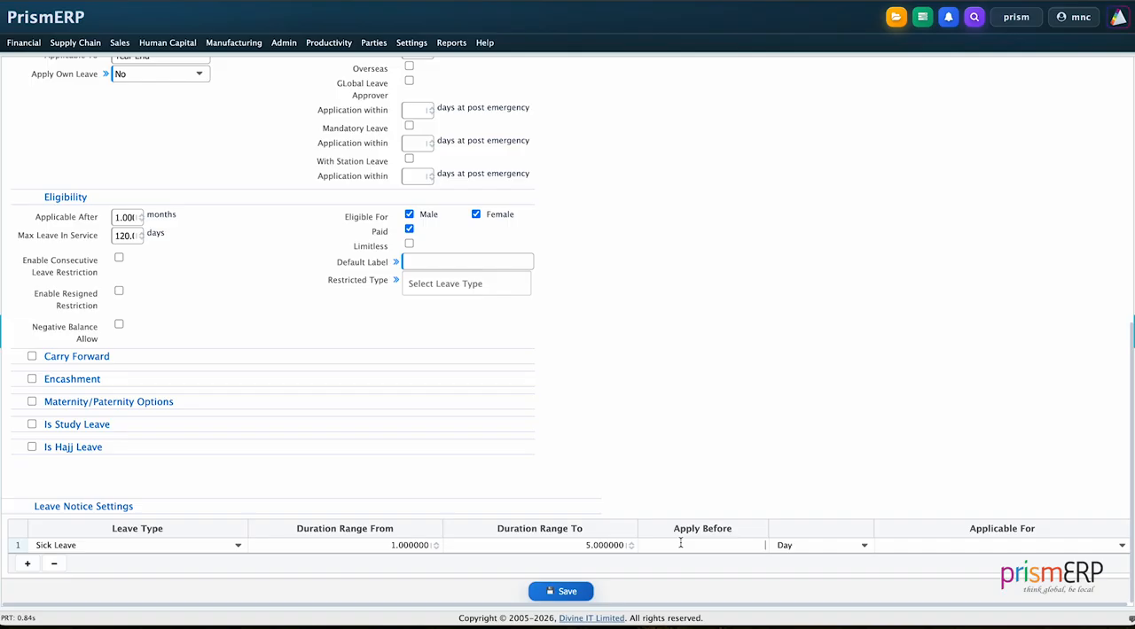
{"action": "type", "text": "1"}
- Make the notice setting applicable for Regular employees and save the leave policy
{"action": "left_click", "coordinate": [894, 545]}
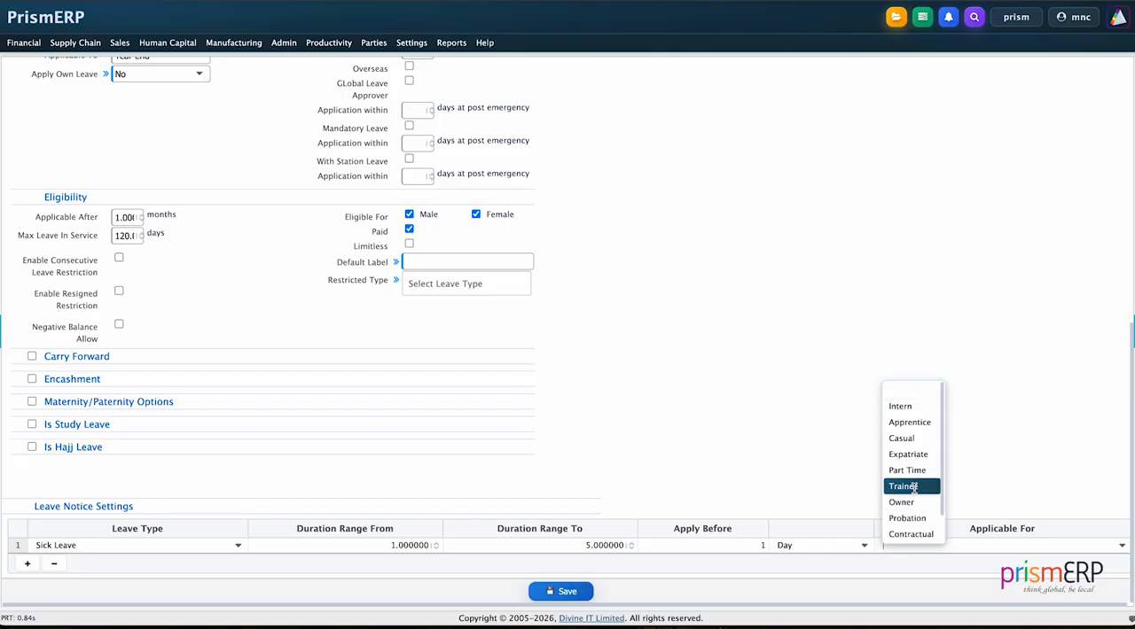
{"action": "scroll", "coordinate": [909, 484], "scroll_direction": "down", "scroll_amount": 2}
{"action": "left_click", "coordinate": [906, 533]}
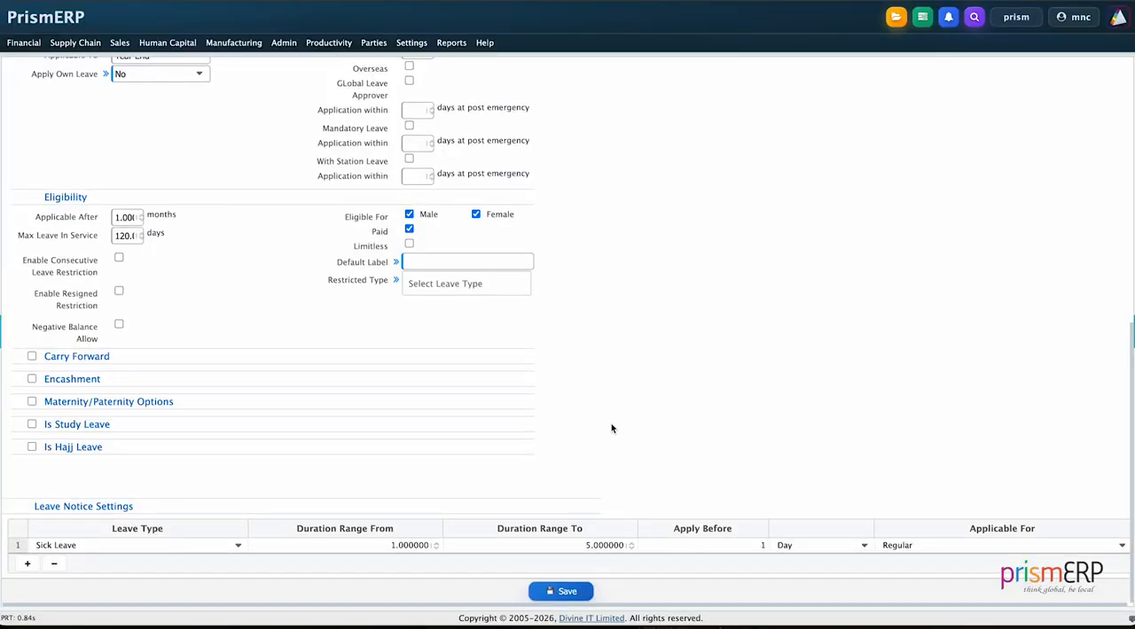
{"action": "left_click", "coordinate": [565, 589]}
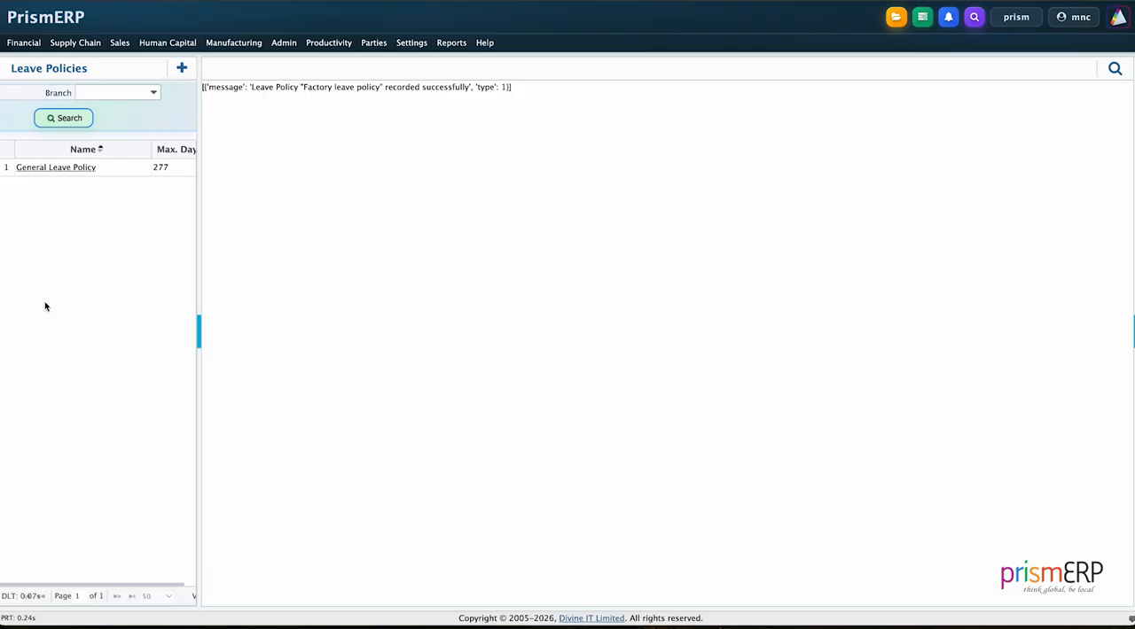
- Open the General Leave Policy and review its leave day allocations and Sick Leave settings
{"action": "left_click", "coordinate": [84, 167]}
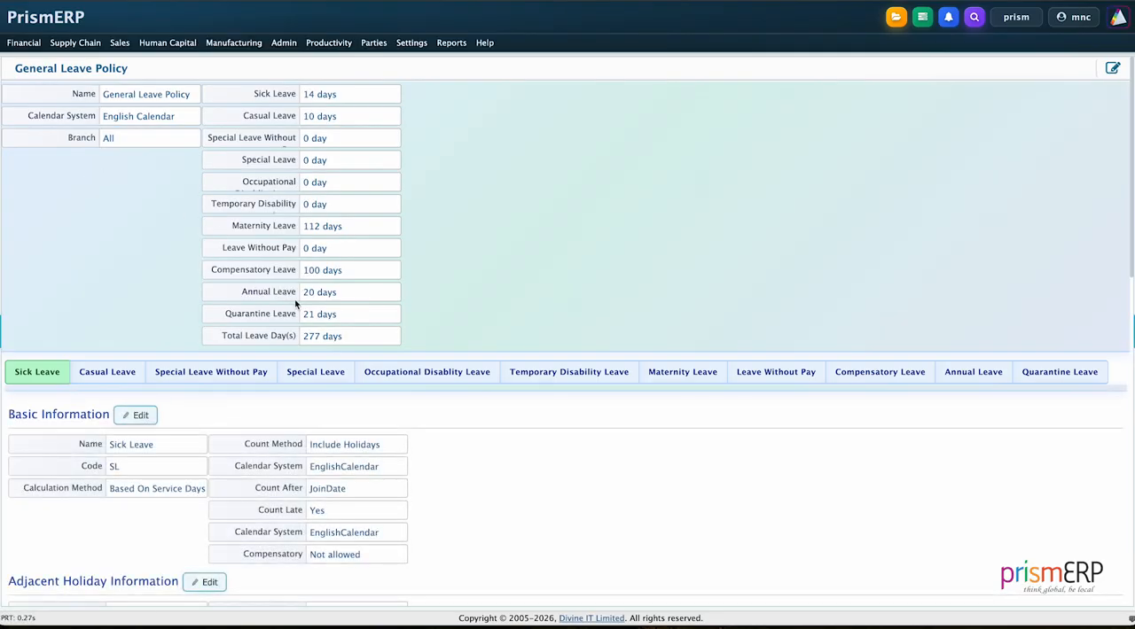
{"action": "scroll", "coordinate": [296, 302], "scroll_direction": "down", "scroll_amount": 7}
{"action": "scroll", "coordinate": [295, 302], "scroll_direction": "up", "scroll_amount": 7}
{"action": "scroll", "coordinate": [397, 373], "scroll_direction": "down", "scroll_amount": 2}
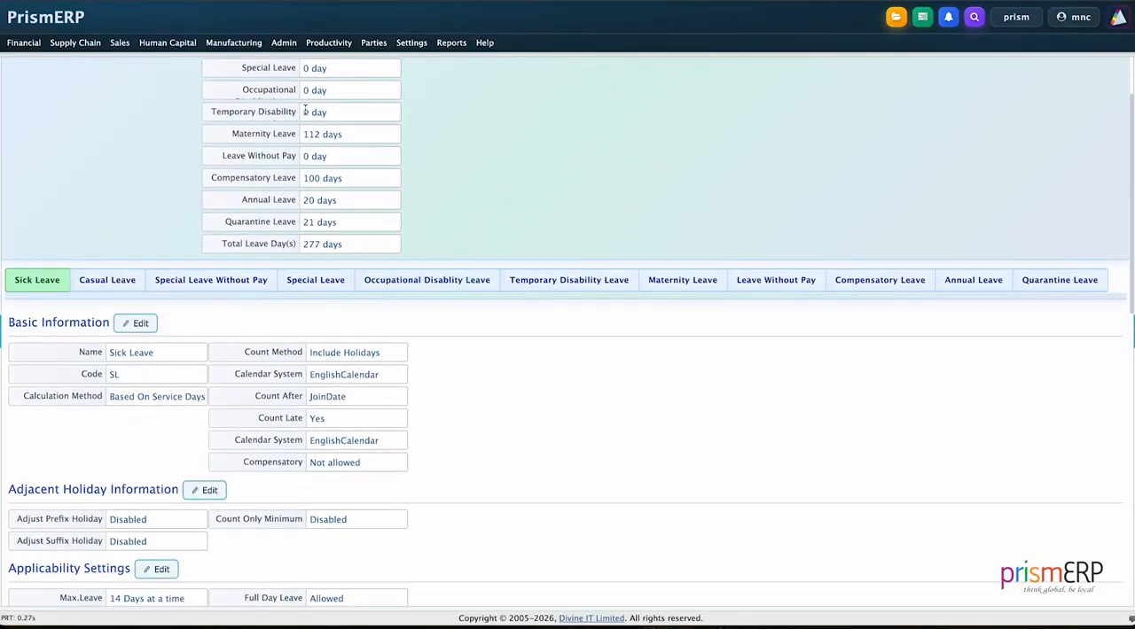
- Start a new leave application for the second listed employee, leaving the branch and department filters unchanged
{"action": "left_click", "coordinate": [167, 42]}
{"action": "mouse_move", "coordinate": [181, 126]}
{"action": "mouse_move", "coordinate": [214, 143]}
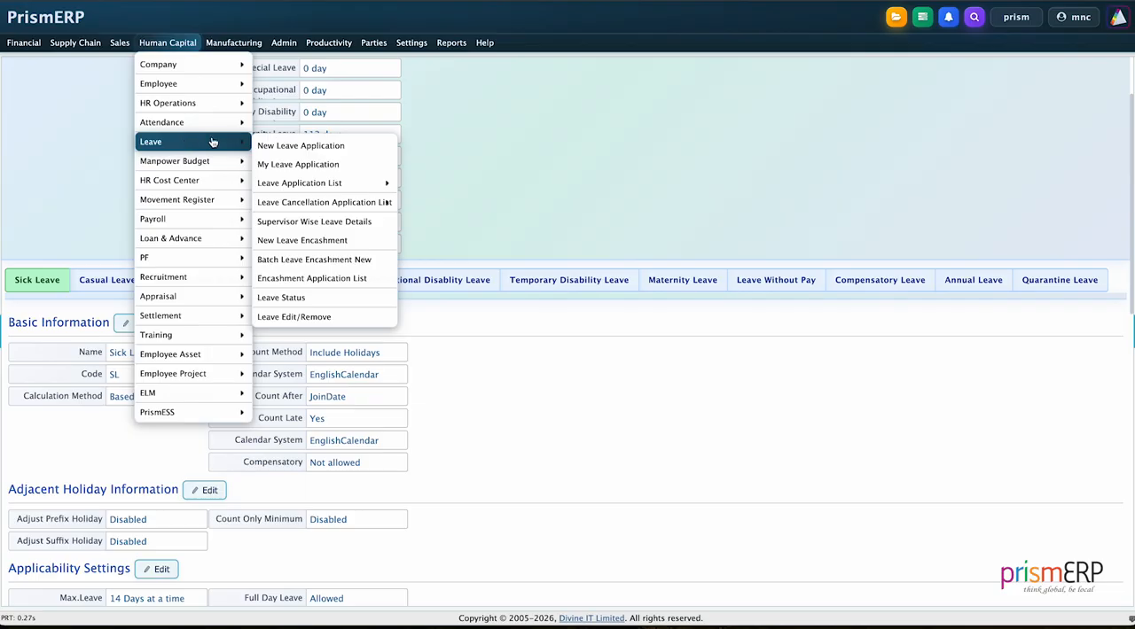
{"action": "left_click", "coordinate": [337, 145]}
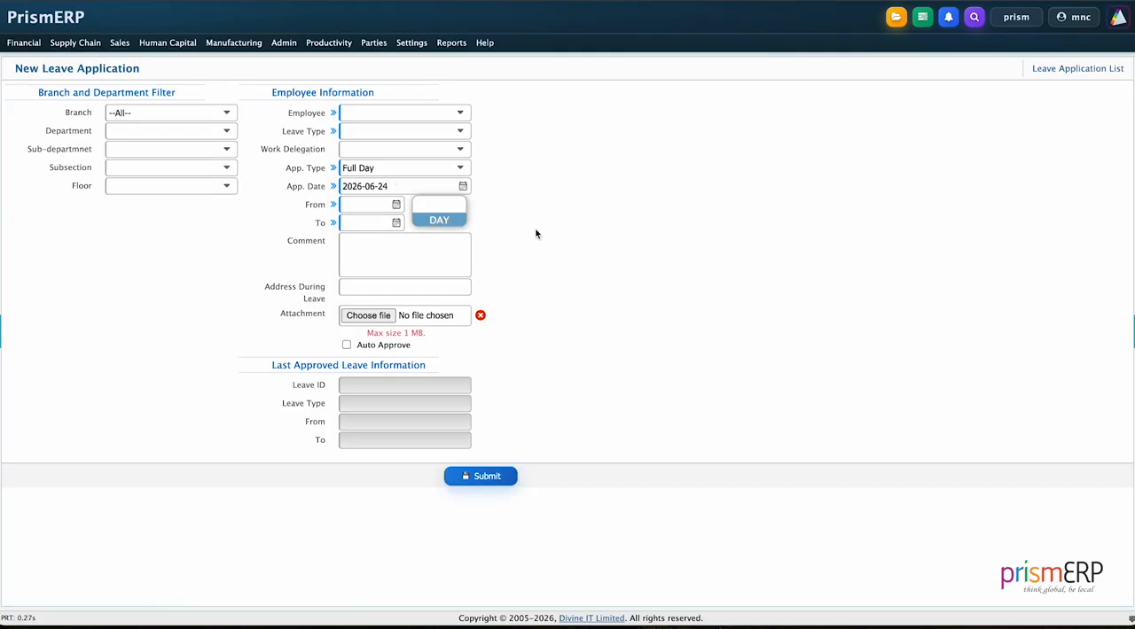
{"action": "left_click", "coordinate": [159, 113]}
{"action": "left_click", "coordinate": [155, 131]}
{"action": "left_click", "coordinate": [351, 110]}
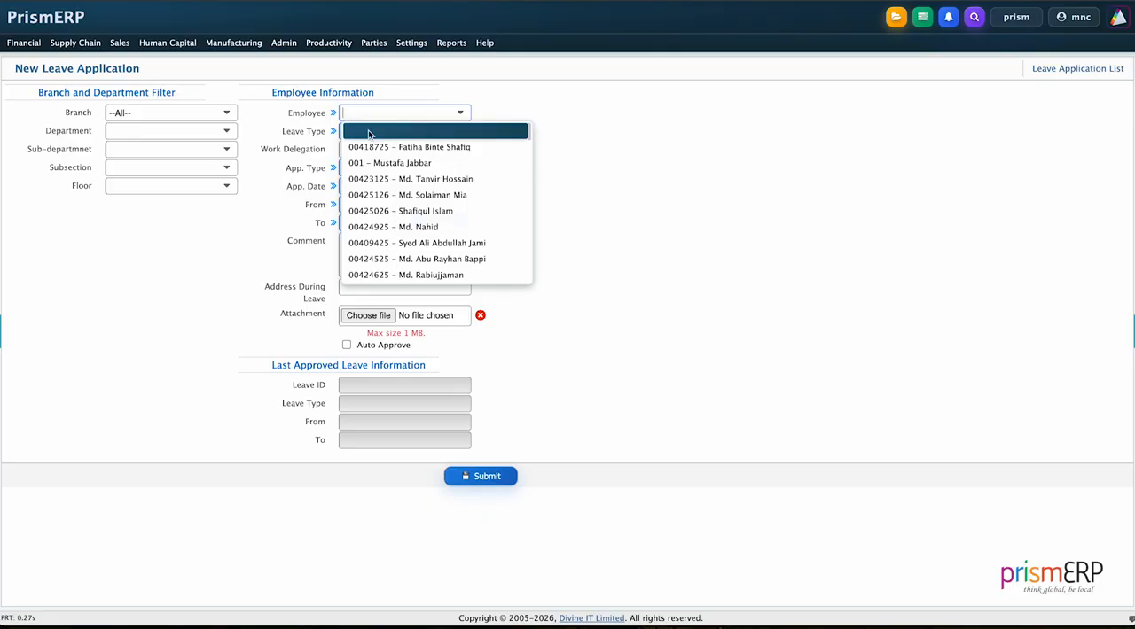
{"action": "left_click", "coordinate": [373, 162]}
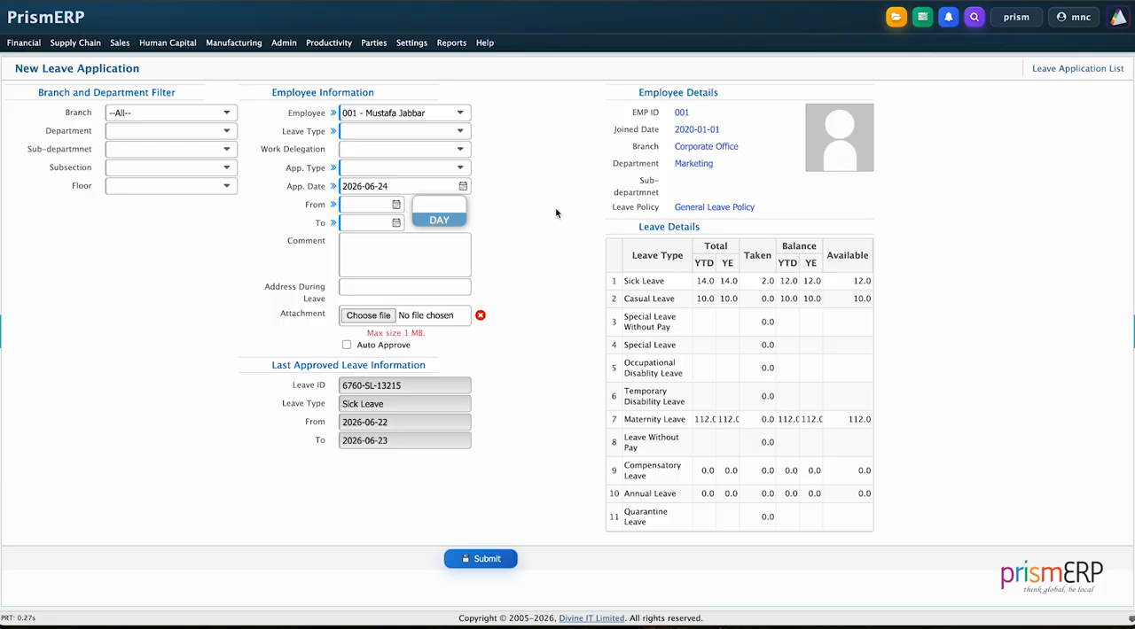
- Set the leave type to Sick Leave, delegate work to the first listed employee, and choose Full Day as the application type
{"action": "left_click", "coordinate": [403, 130]}
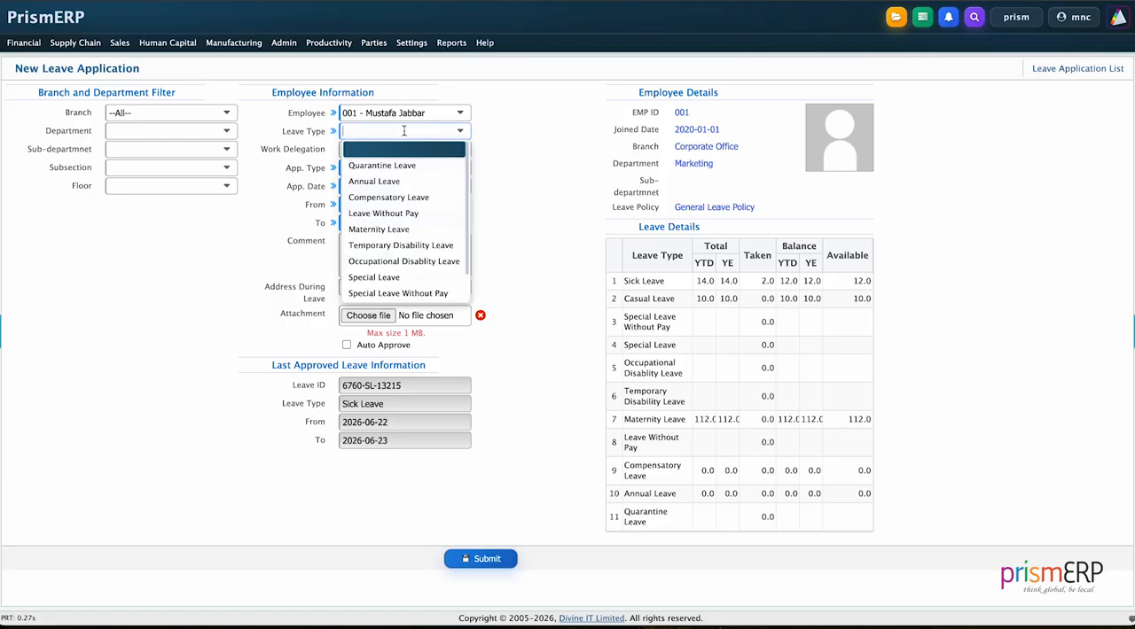
{"action": "scroll", "coordinate": [407, 213], "scroll_direction": "down", "scroll_amount": 1}
{"action": "left_click", "coordinate": [383, 293]}
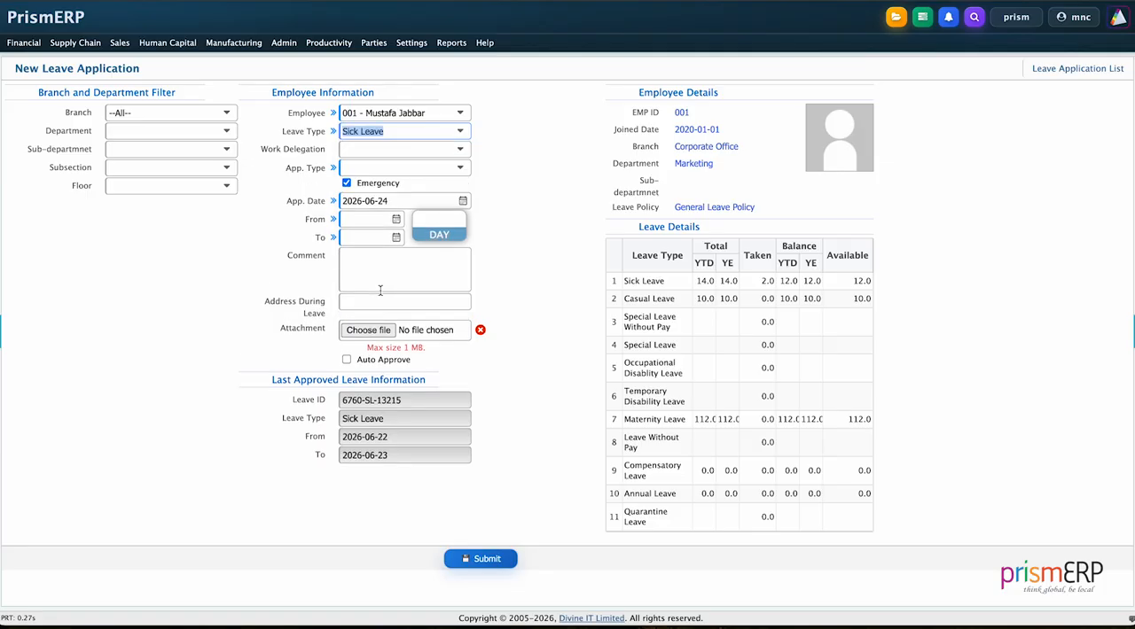
{"action": "left_click", "coordinate": [499, 201]}
{"action": "left_click", "coordinate": [396, 151]}
{"action": "left_click", "coordinate": [397, 182]}
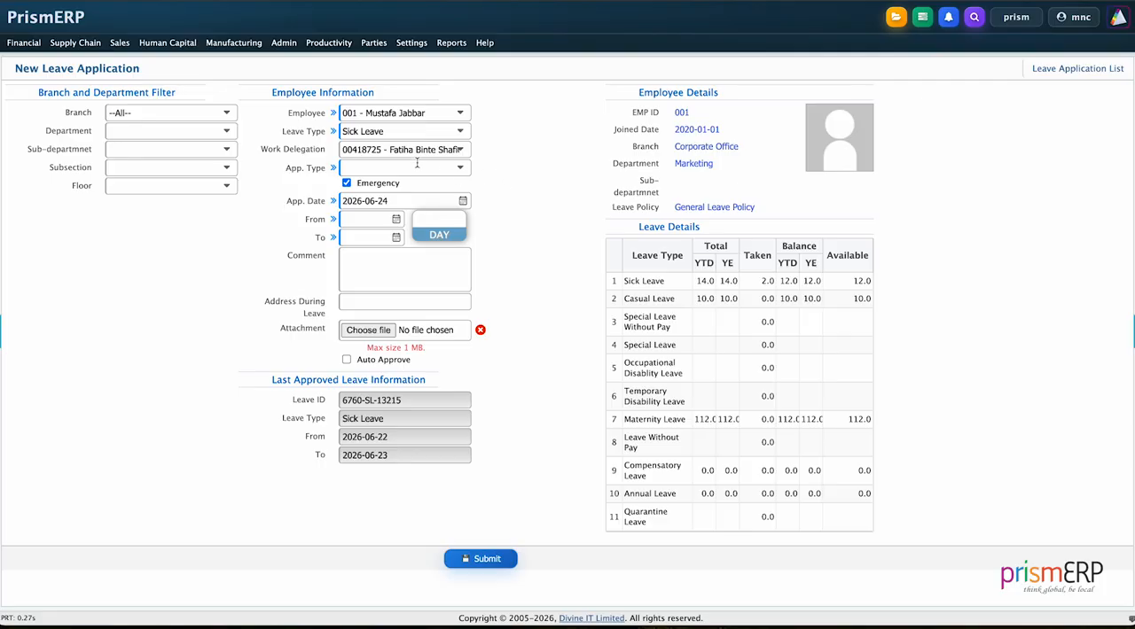
{"action": "left_click", "coordinate": [406, 168]}
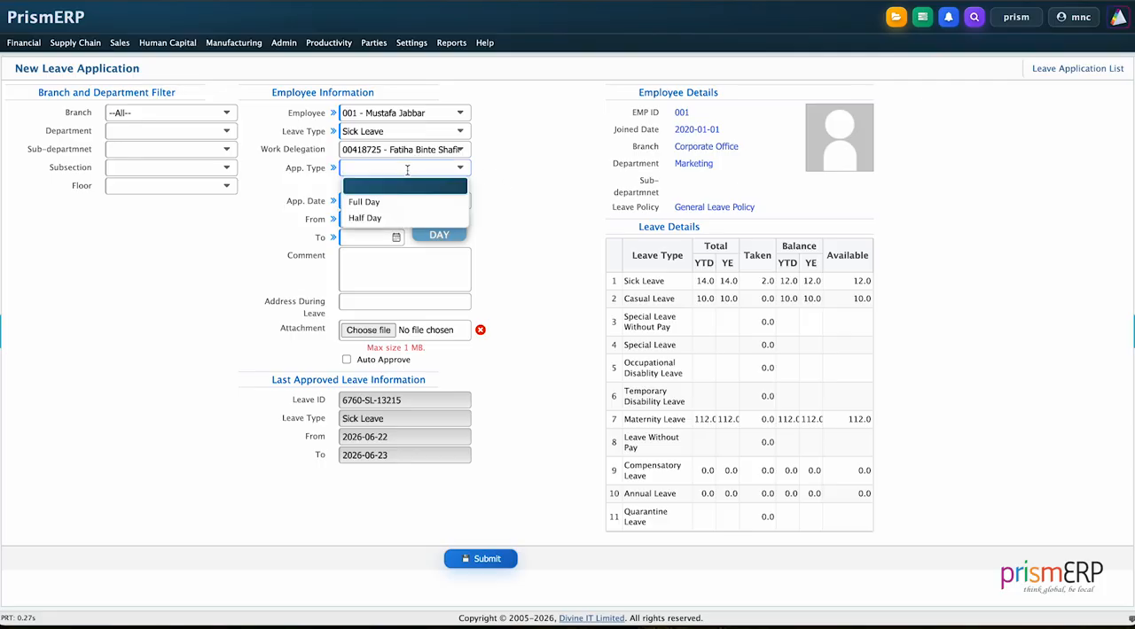
{"action": "left_click", "coordinate": [389, 199]}
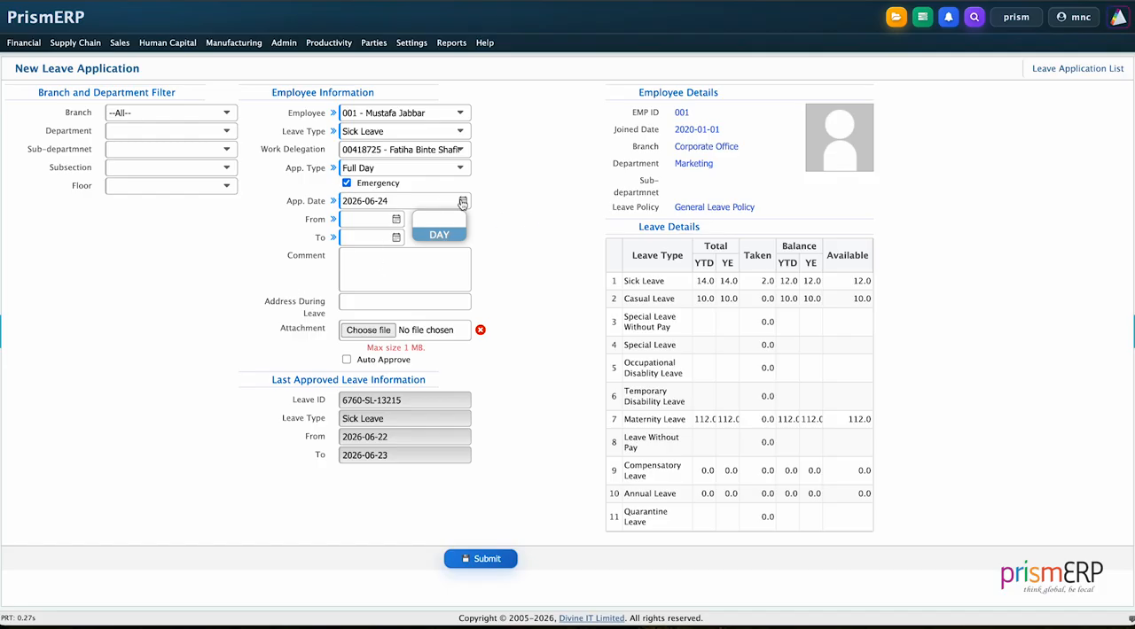
- Try to set the leave period from 2026-06-22 to 2026-06-17
{"action": "left_click", "coordinate": [396, 220]}
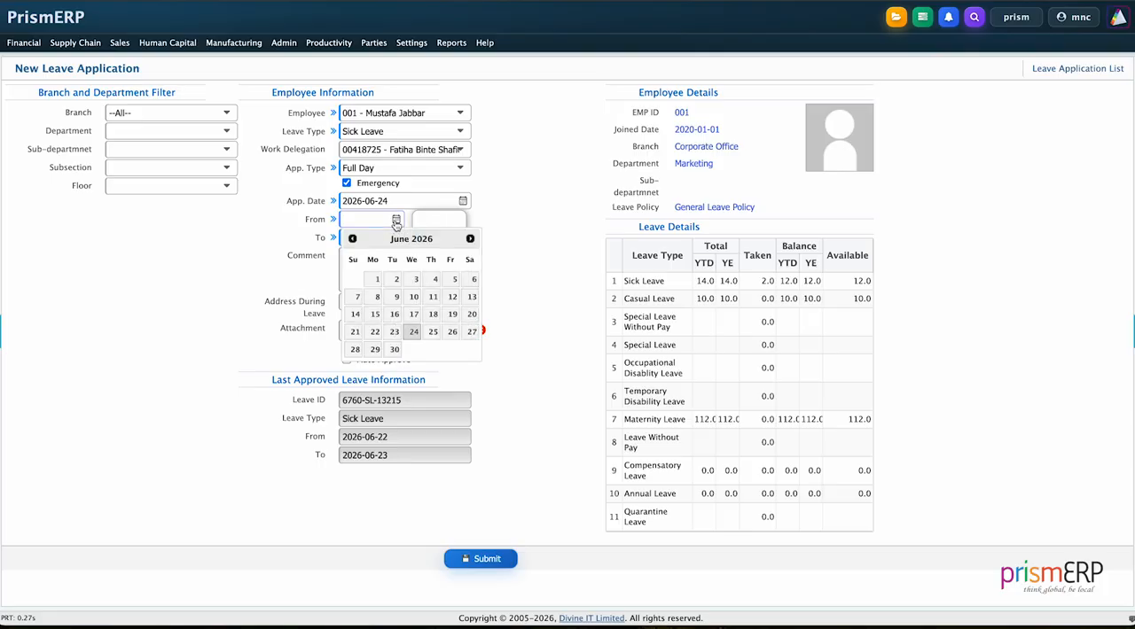
{"action": "left_click", "coordinate": [378, 340]}
{"action": "left_click", "coordinate": [396, 238]}
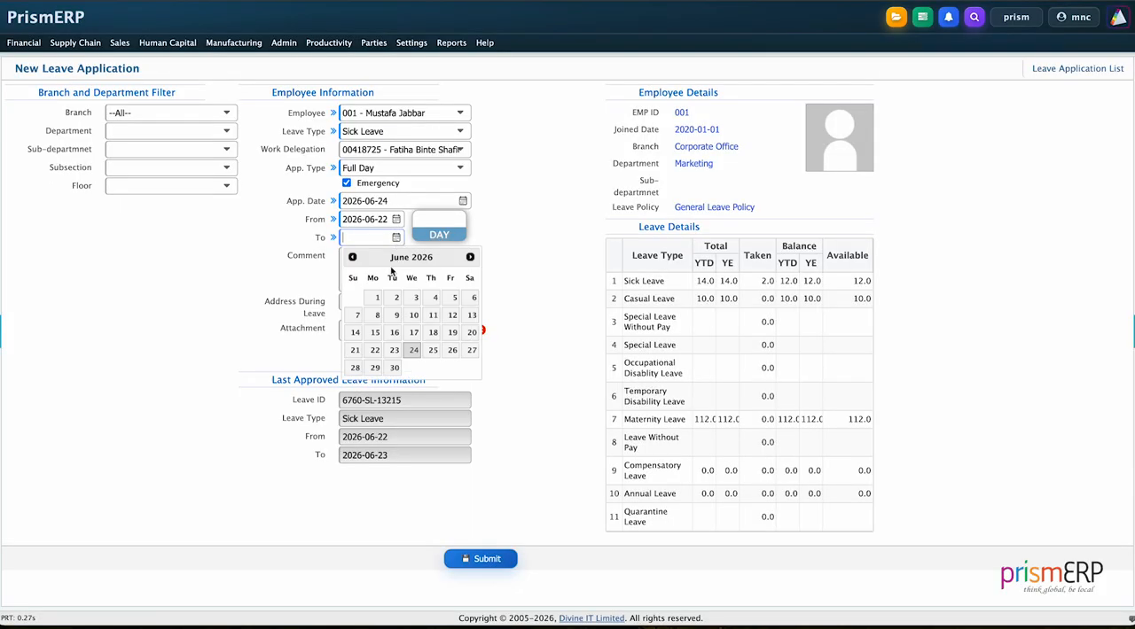
{"action": "left_click", "coordinate": [414, 333]}
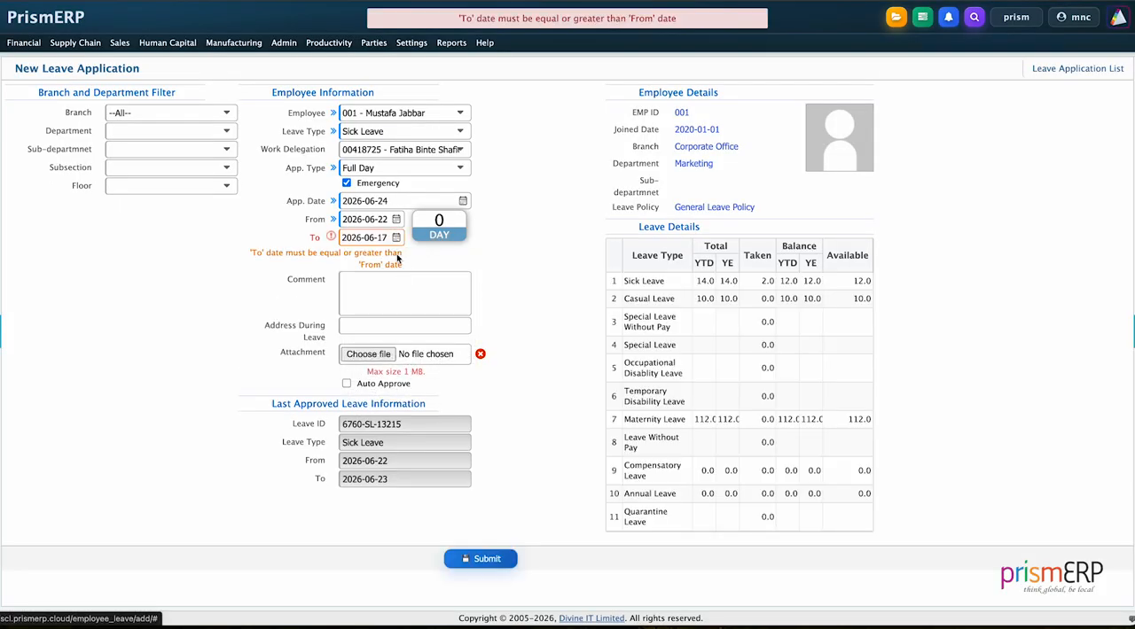
- Set the leave period from 2026-06-17 to 2026-06-18 and submit the leave application
{"action": "left_click", "coordinate": [397, 221]}
{"action": "left_click", "coordinate": [409, 320]}
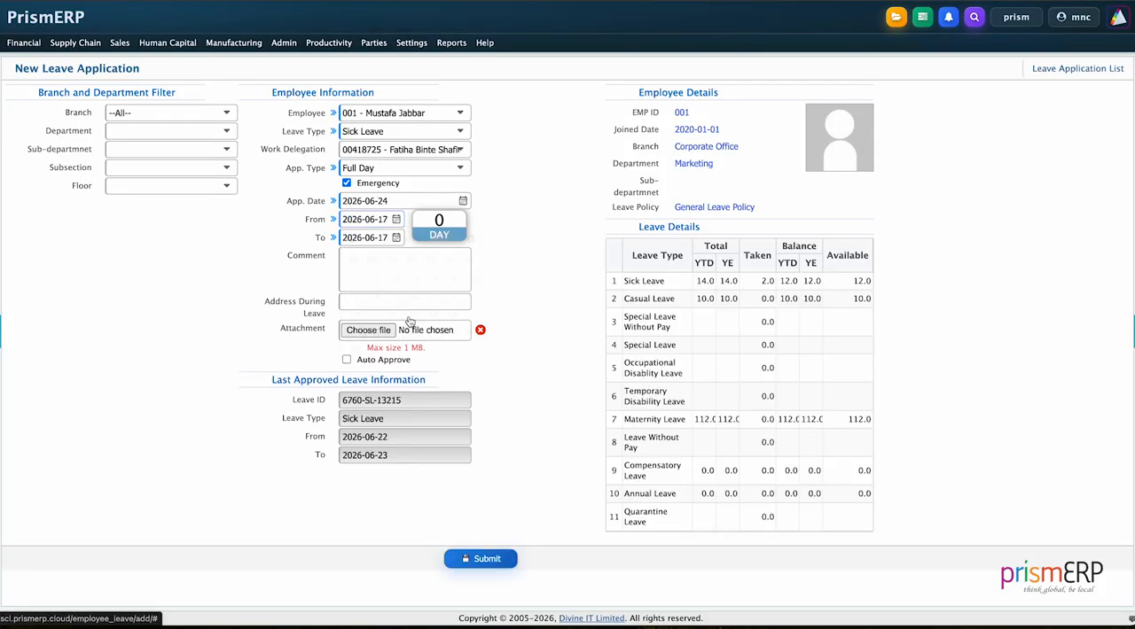
{"action": "left_click", "coordinate": [396, 237]}
{"action": "left_click", "coordinate": [434, 334]}
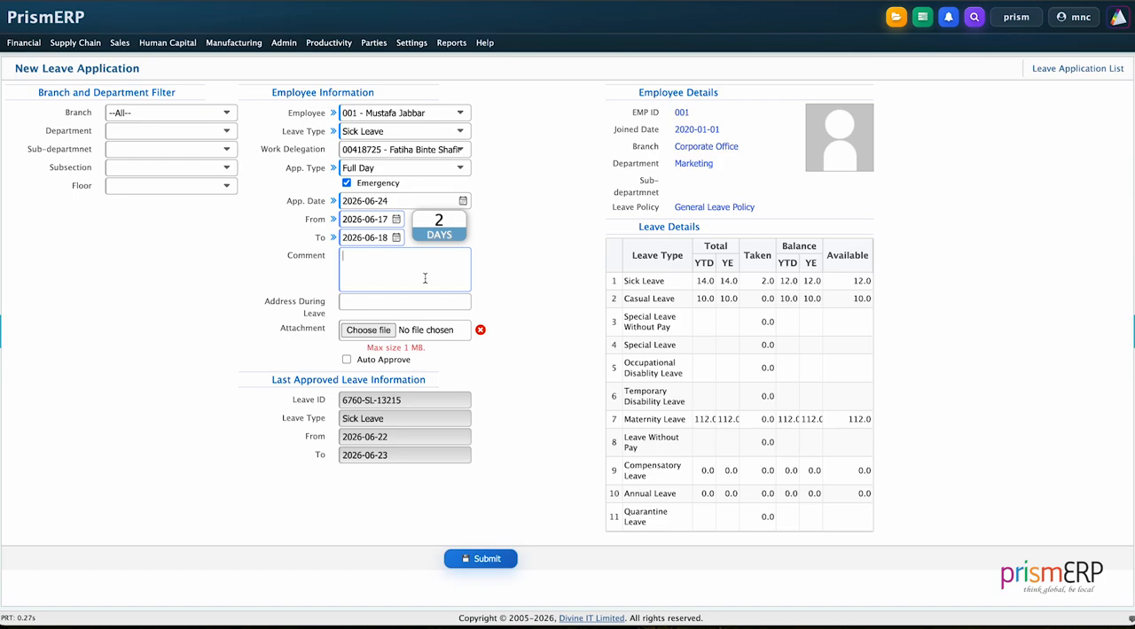
{"action": "left_click", "coordinate": [384, 306]}
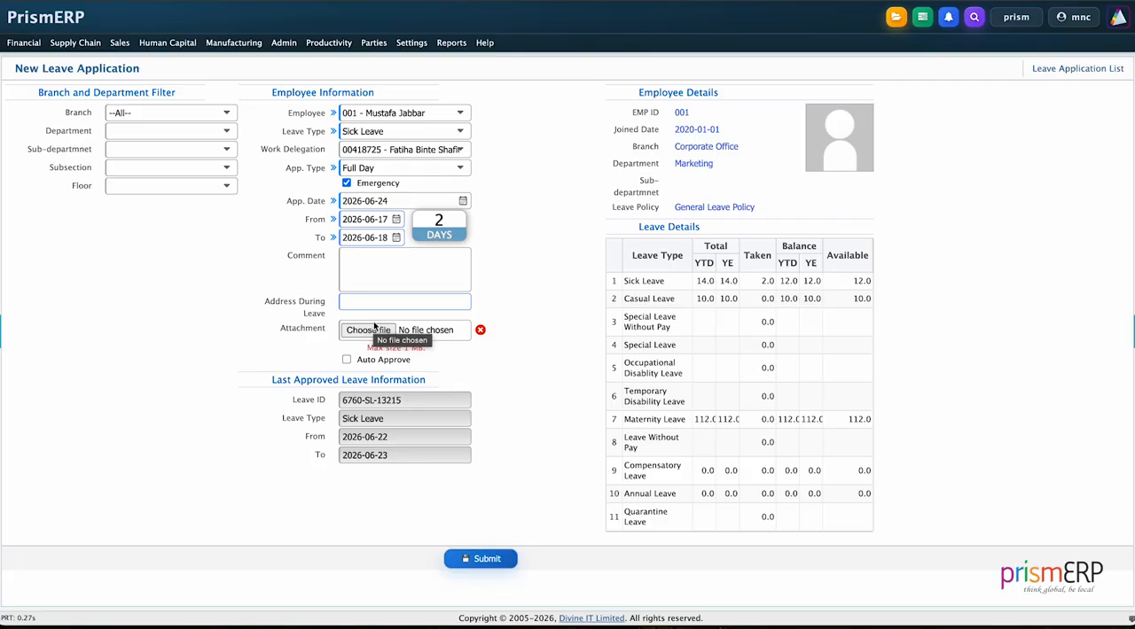
{"action": "left_click", "coordinate": [471, 384]}
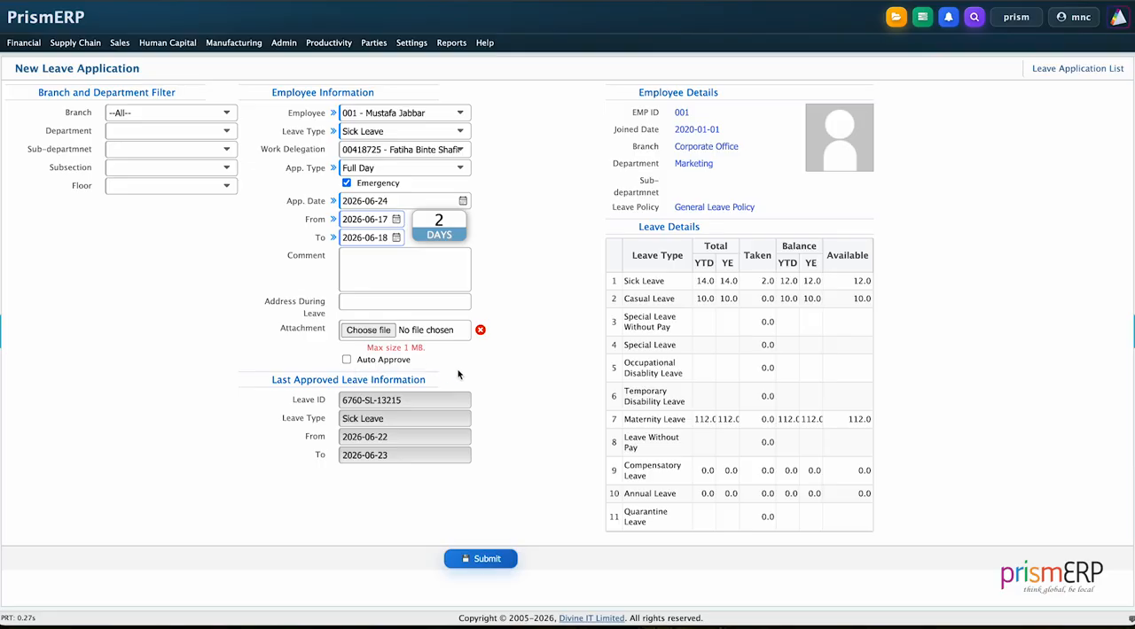
{"action": "left_click", "coordinate": [494, 557]}
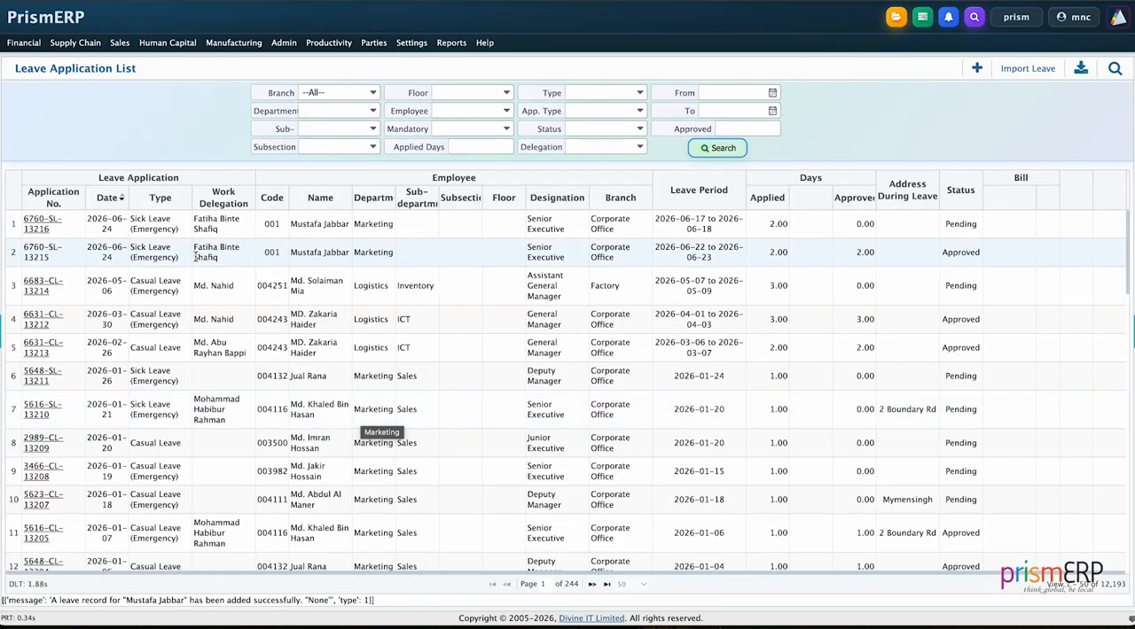
- Open the newly submitted Sick Leave application and review its employee details, application information and leave period
{"action": "left_click", "coordinate": [37, 223]}
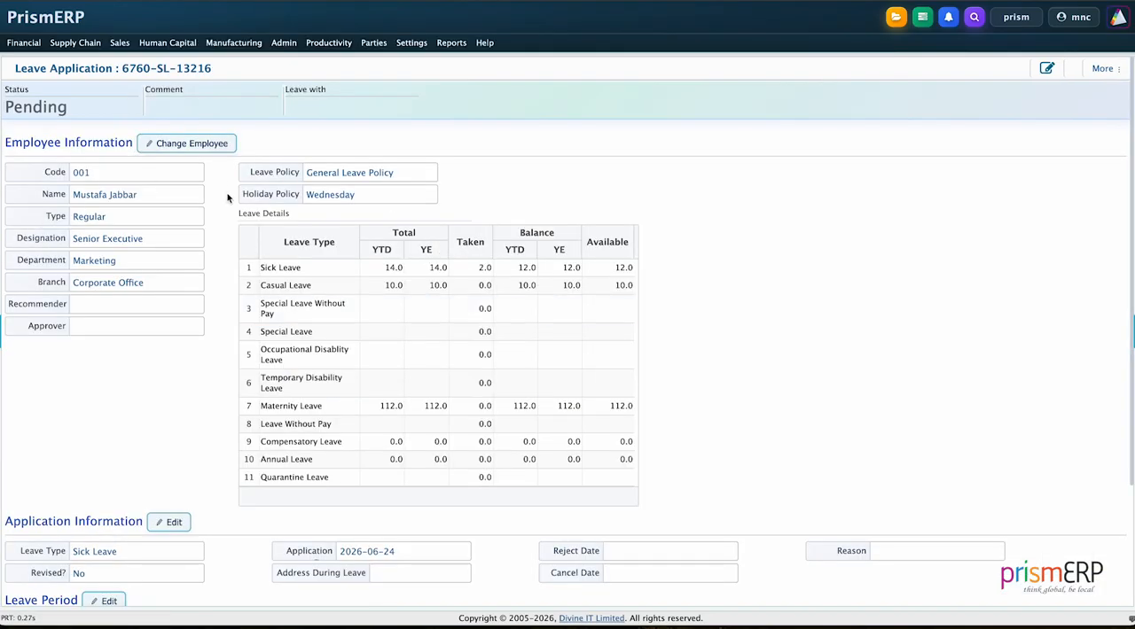
{"action": "scroll", "coordinate": [277, 302], "scroll_direction": "down", "scroll_amount": 3}
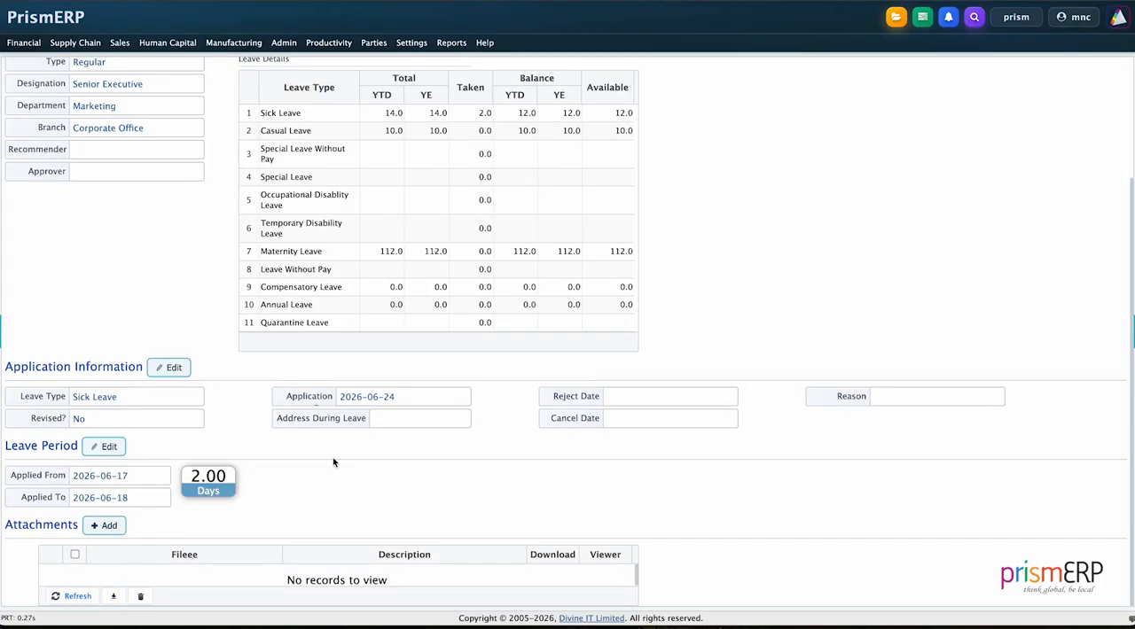
{"action": "scroll", "coordinate": [333, 461], "scroll_direction": "up", "scroll_amount": 3}
- Recommend and approve the pending Sick Leave application
{"action": "left_click", "coordinate": [1107, 70]}
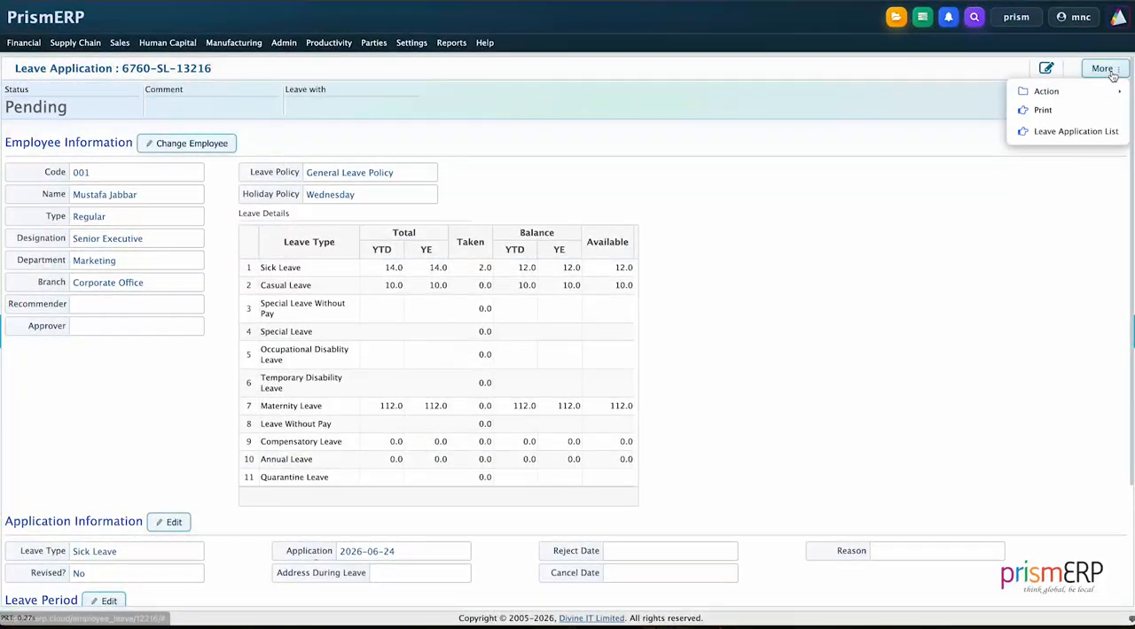
{"action": "mouse_move", "coordinate": [1072, 91]}
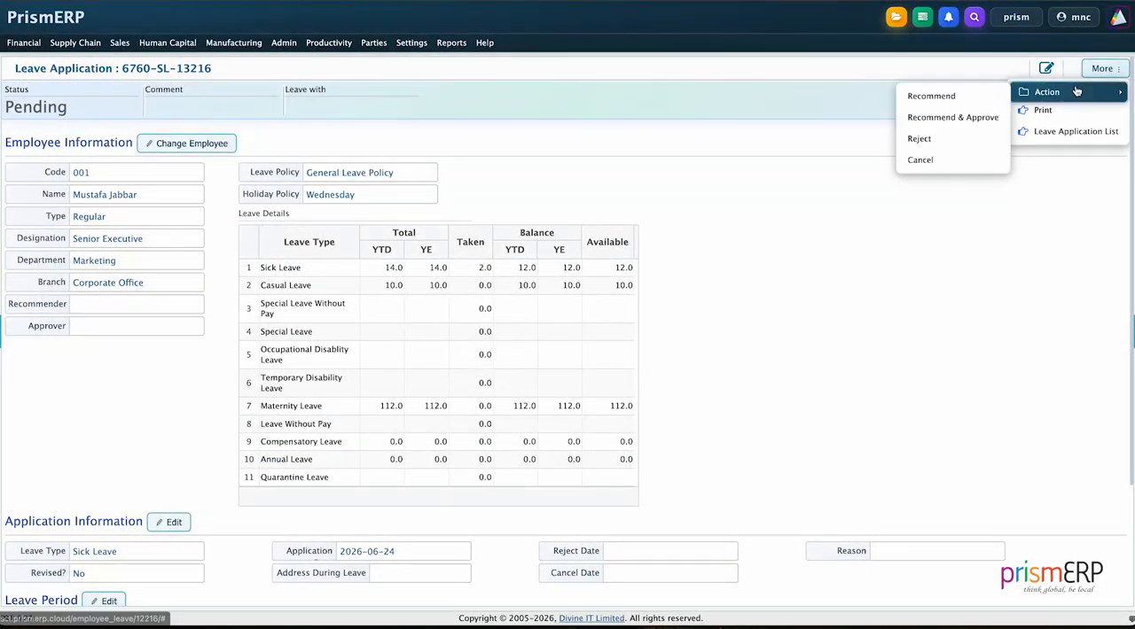
{"action": "left_click", "coordinate": [975, 116]}
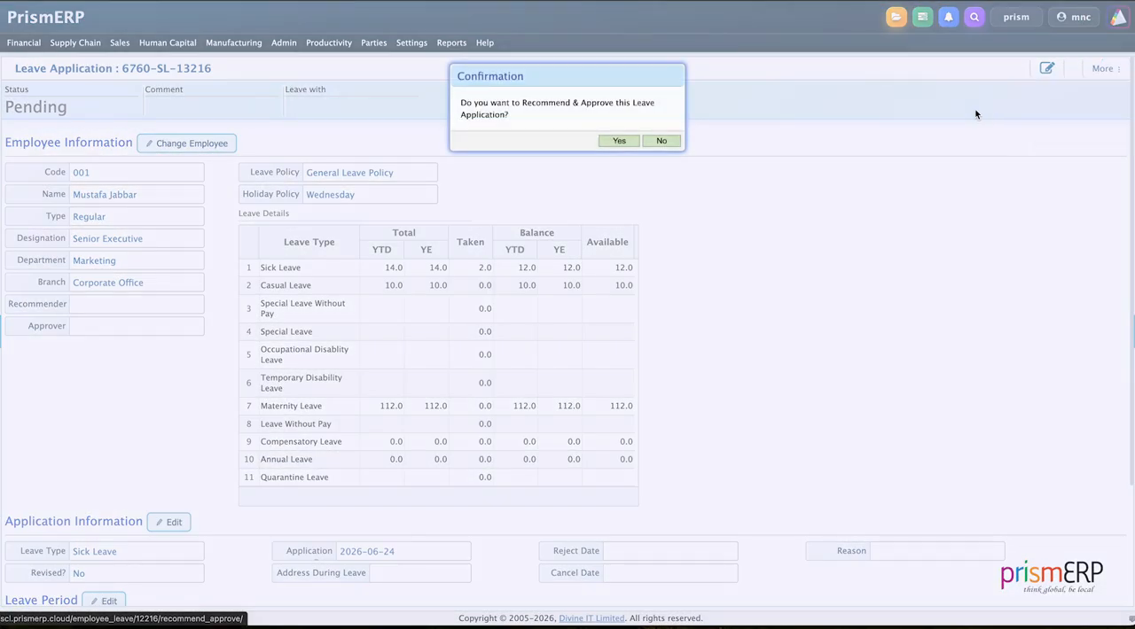
{"action": "left_click", "coordinate": [615, 140]}
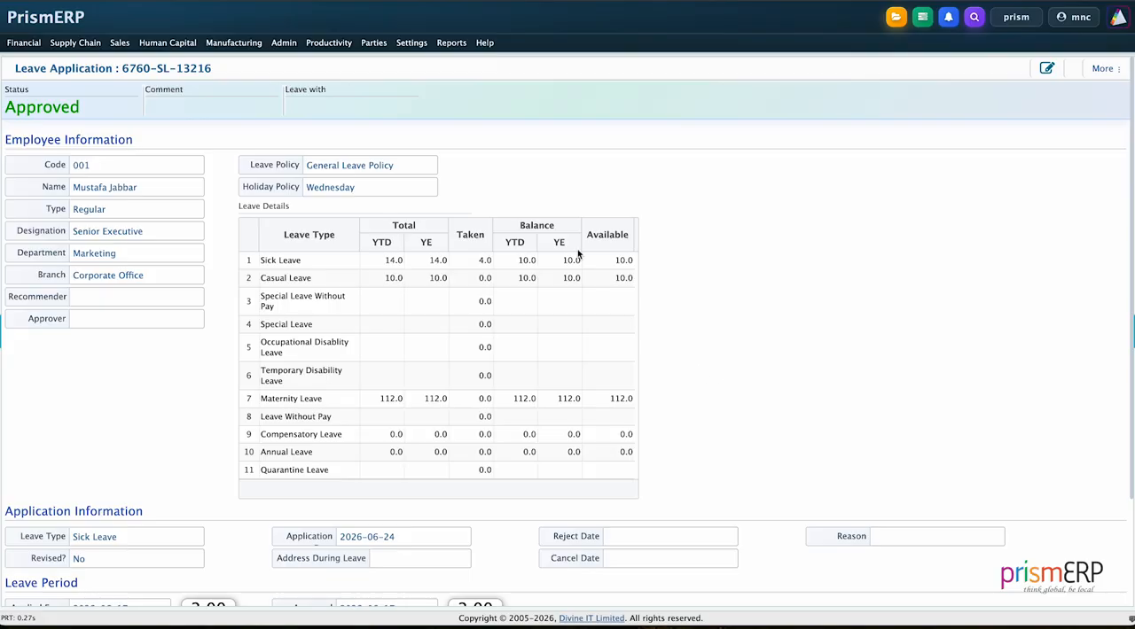
- Open the Leave Balance list from the HCM leave settings to check employees' balances per leave type
{"action": "left_click", "coordinate": [413, 45]}
{"action": "mouse_move", "coordinate": [423, 142]}
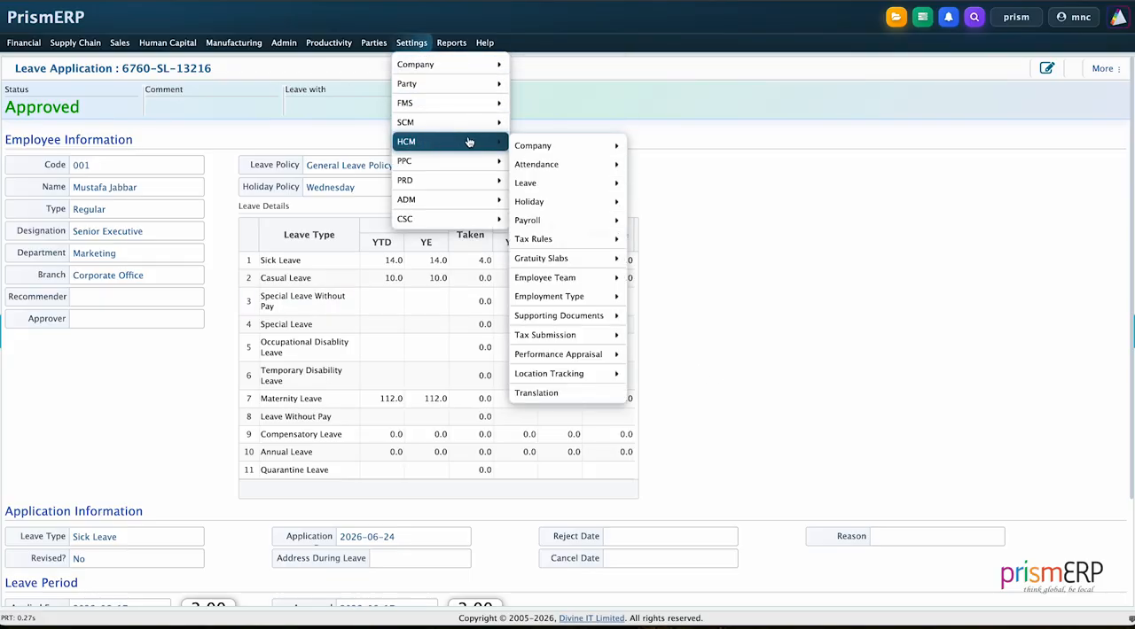
{"action": "mouse_move", "coordinate": [538, 184]}
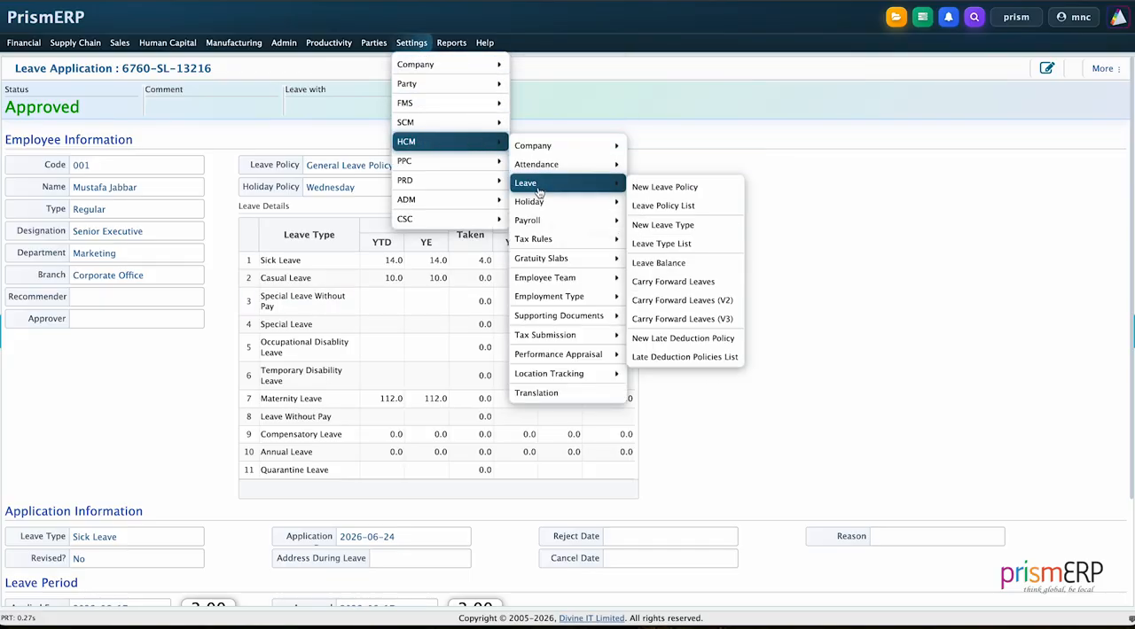
{"action": "left_click", "coordinate": [670, 262]}
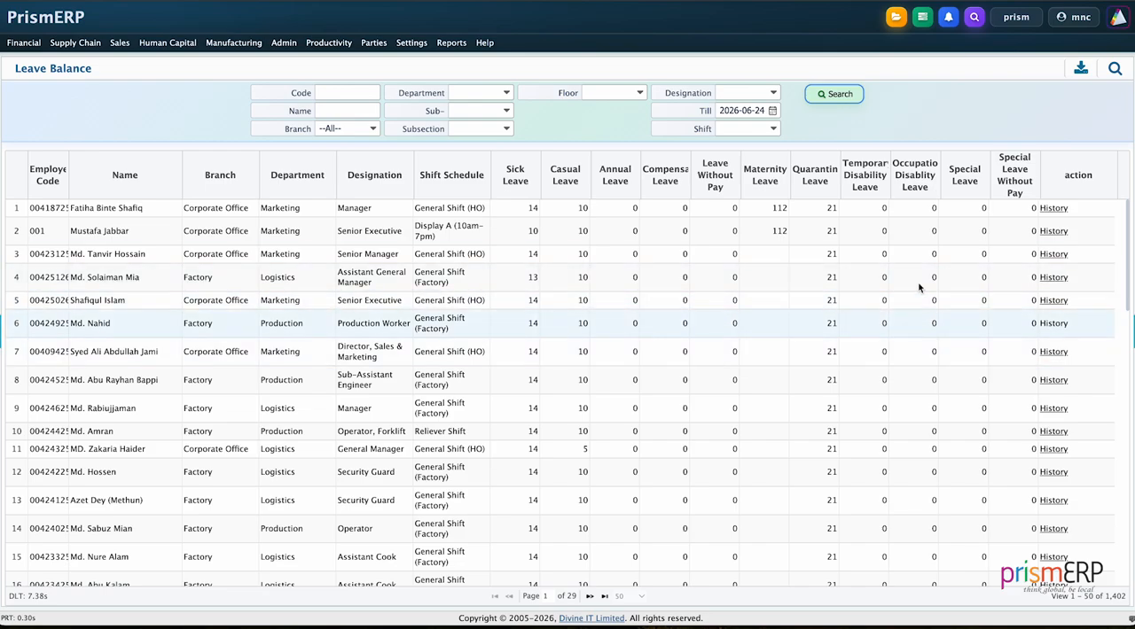
- Review the leave history of the first employee in the Leave Balance list, then close it
{"action": "left_click", "coordinate": [1053, 207]}
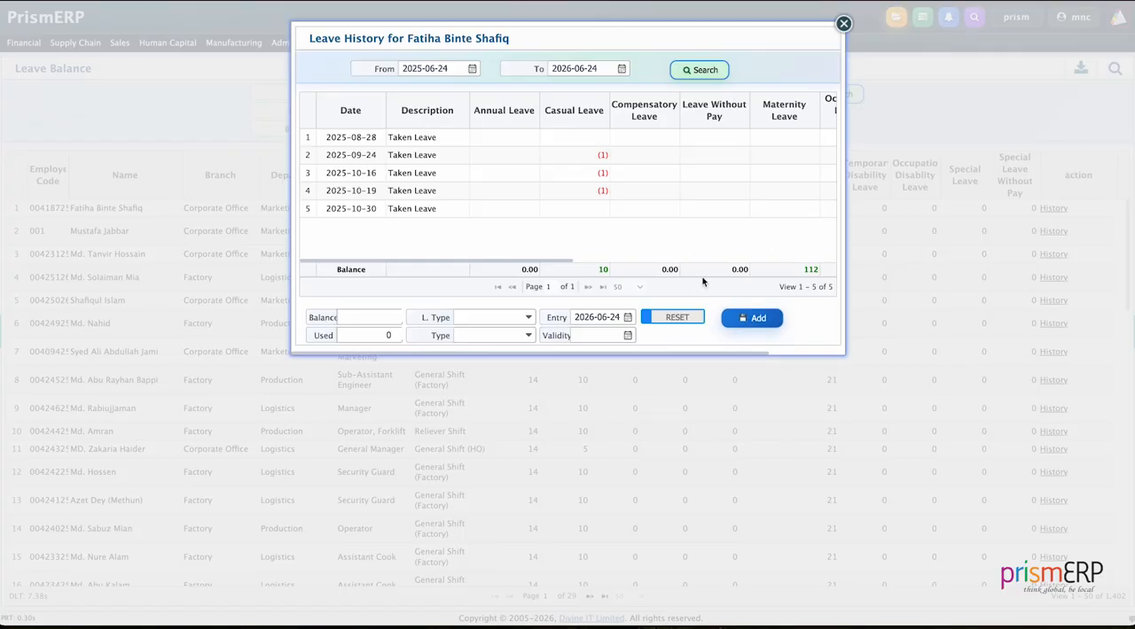
{"action": "scroll", "coordinate": [658, 235], "scroll_direction": "right", "scroll_amount": 2}
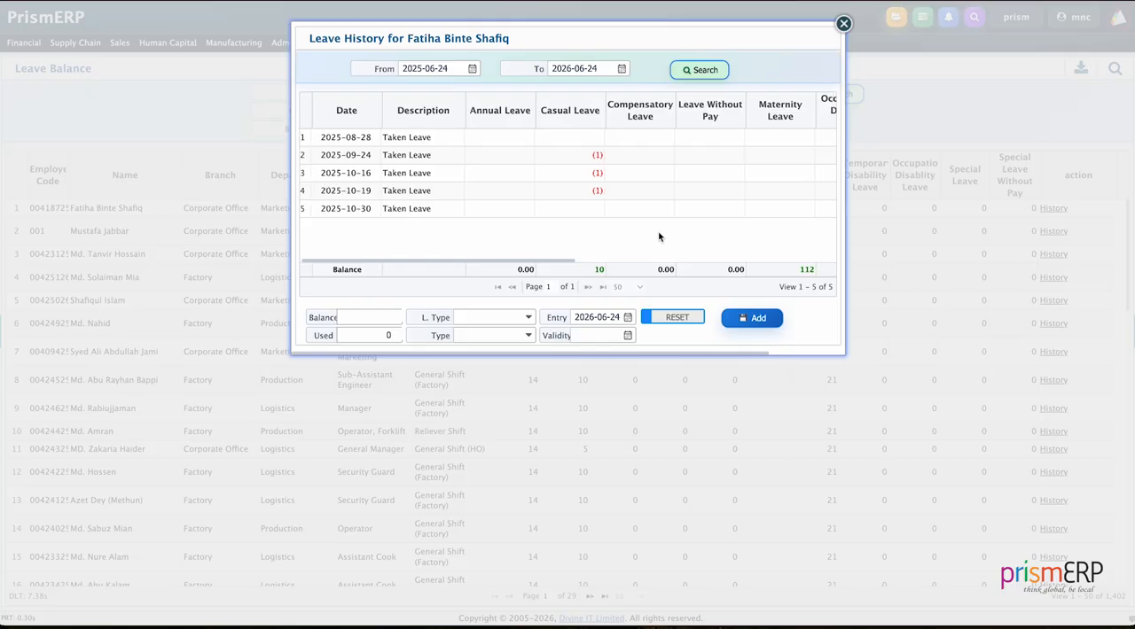
{"action": "scroll", "coordinate": [558, 219], "scroll_direction": "left", "scroll_amount": 2}
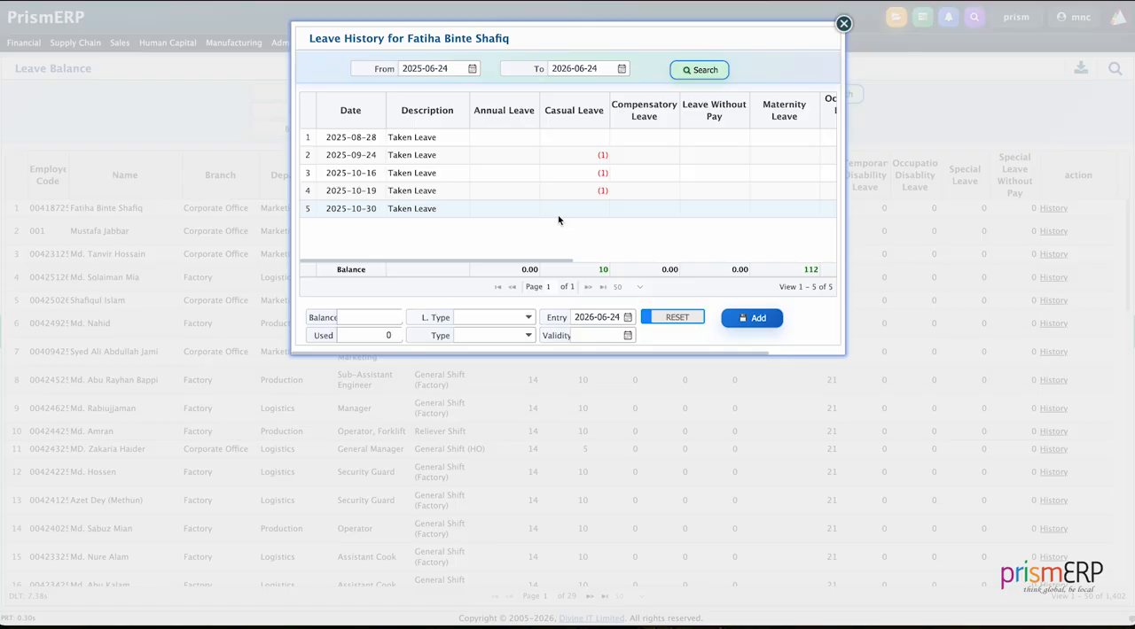
{"action": "left_click", "coordinate": [843, 24]}
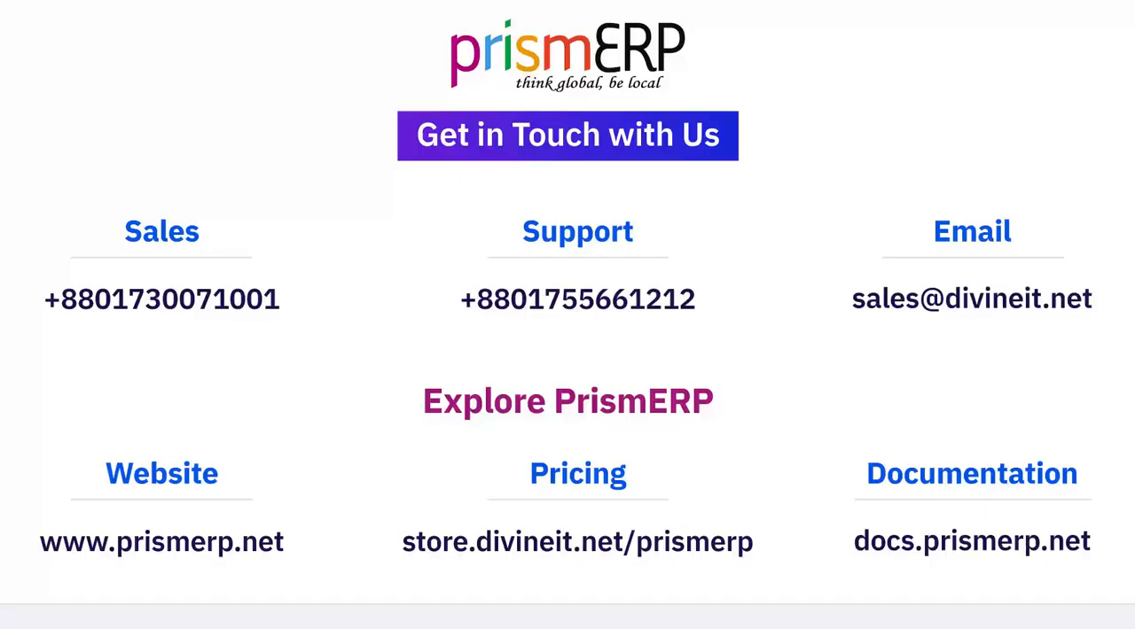